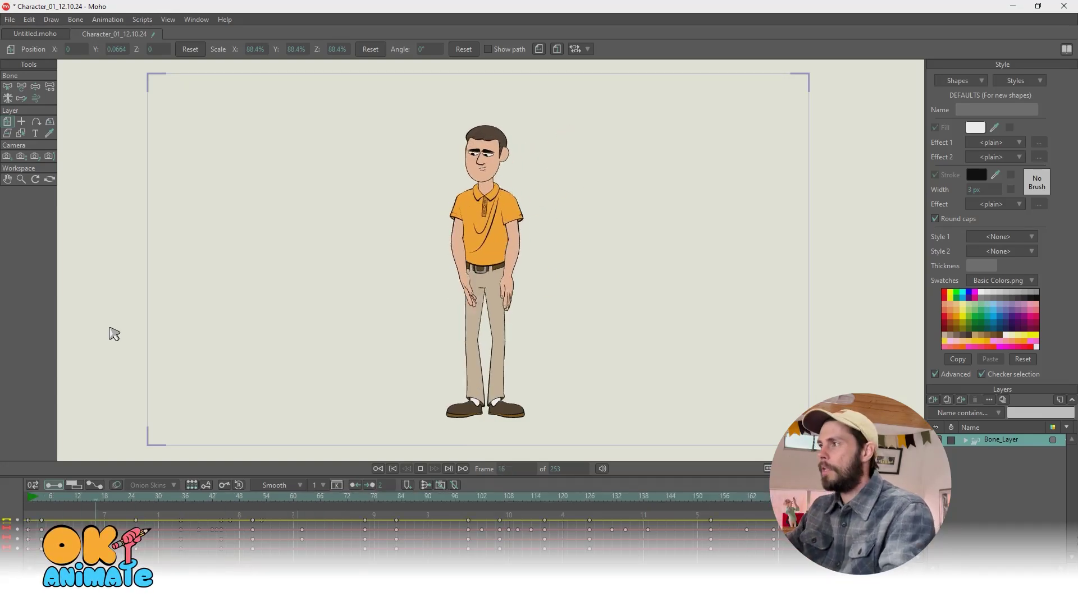
Stop playback on frame 35 and render a preview of that pose
key(space)
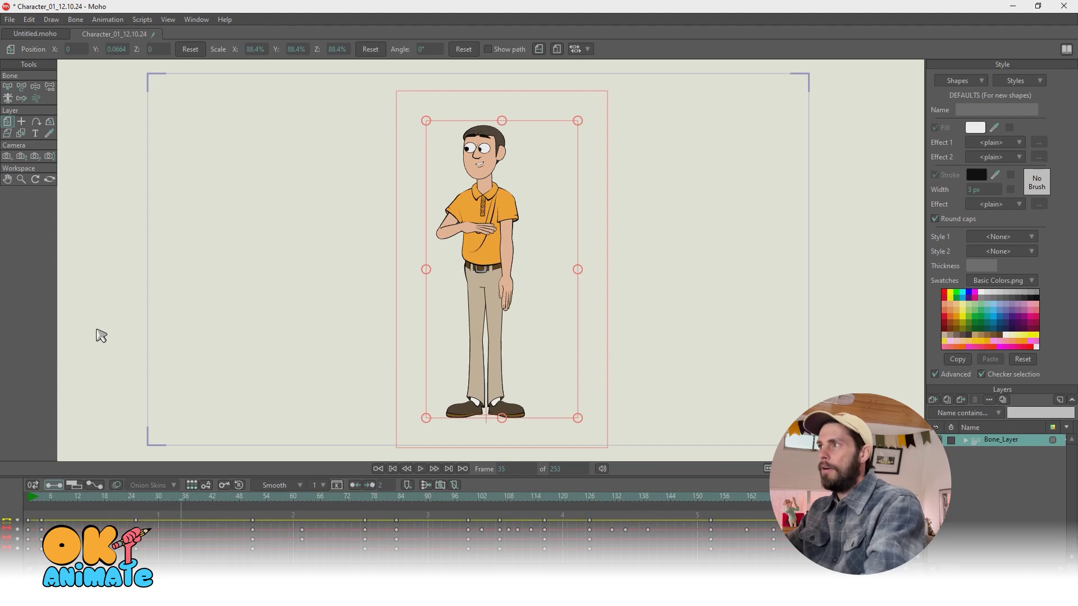
key(ctrl+r)
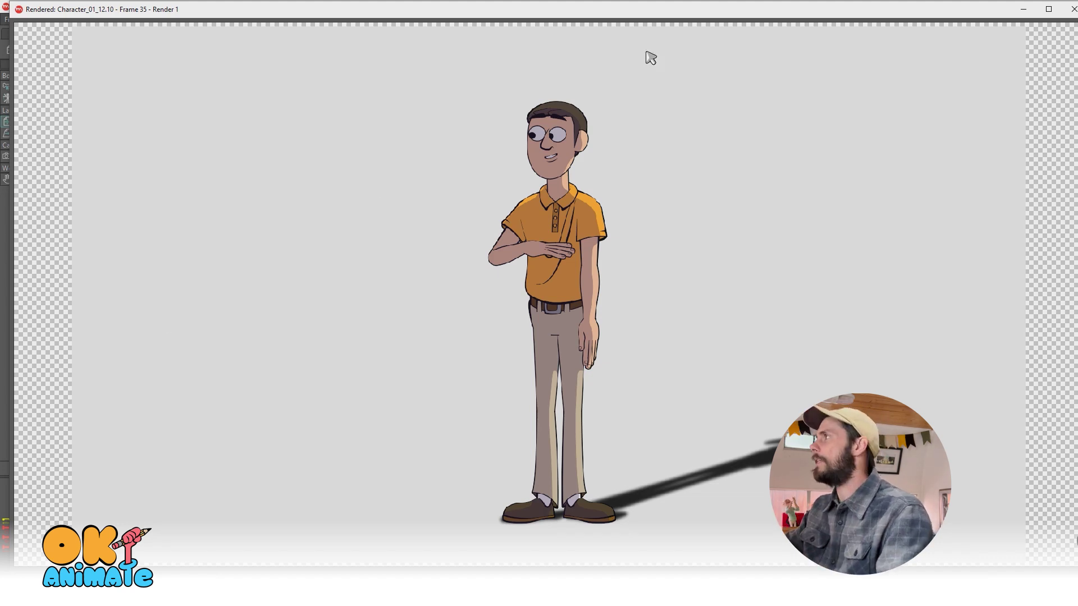
click(1070, 9)
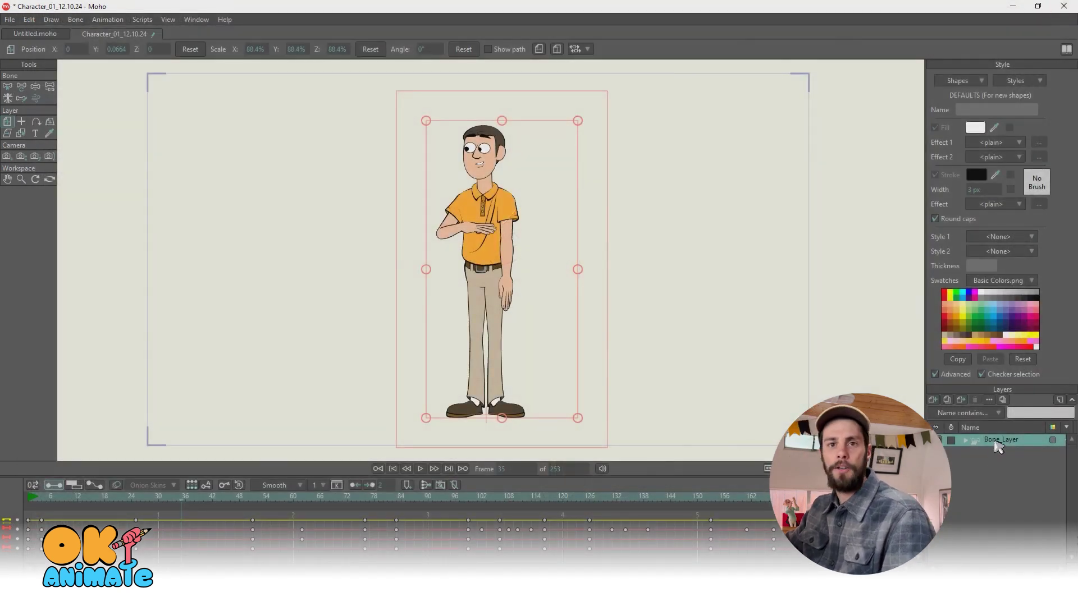
double_click(997, 441)
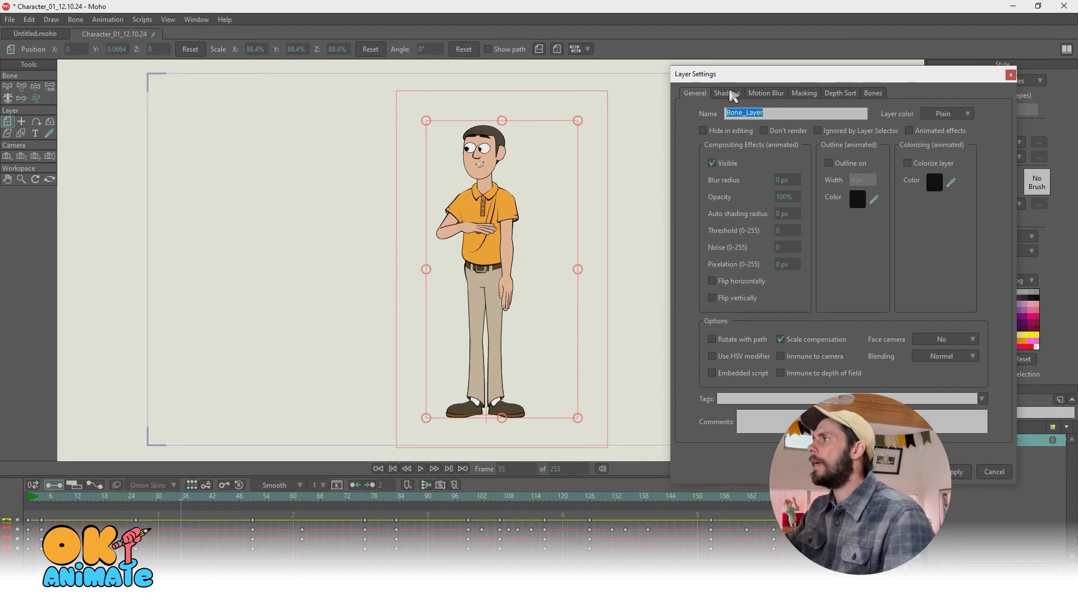
In Bone_Layer's Shadows settings, uncheck Shading on and Perspective shadow on
click(728, 93)
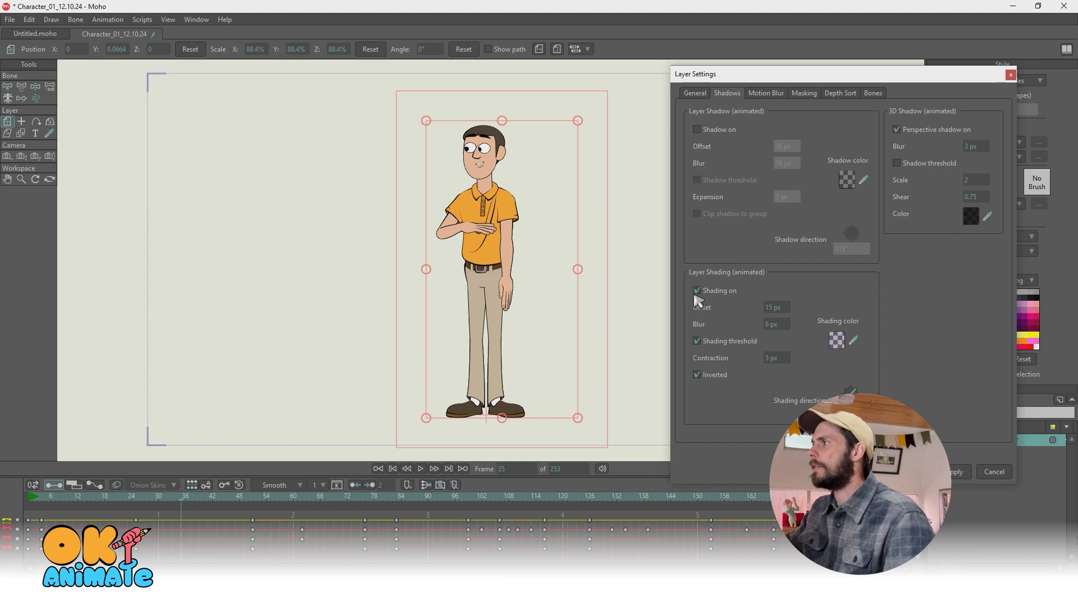
click(697, 291)
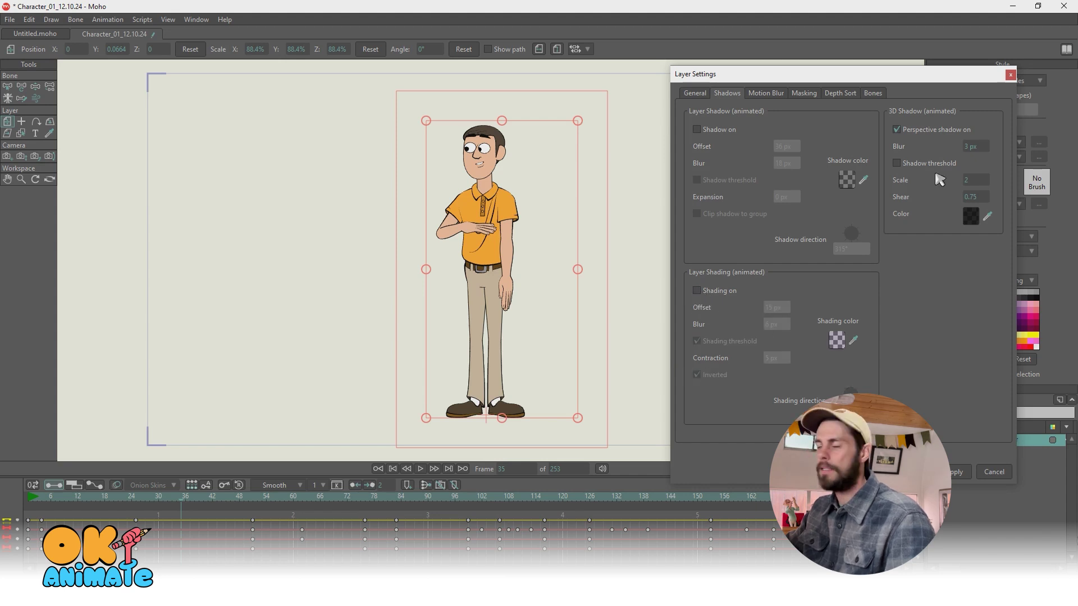
click(897, 130)
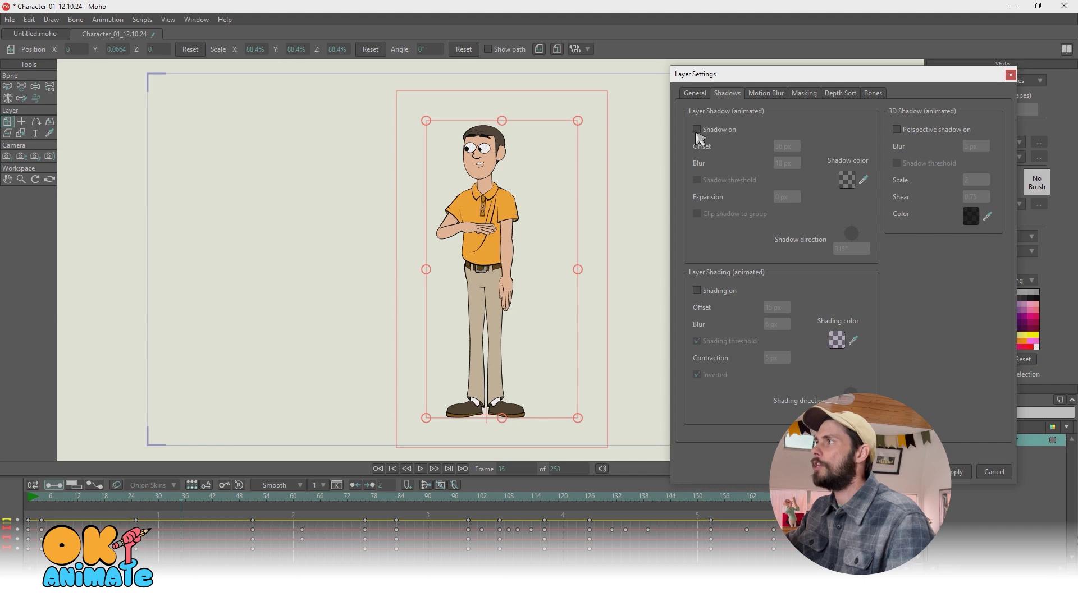
click(698, 132)
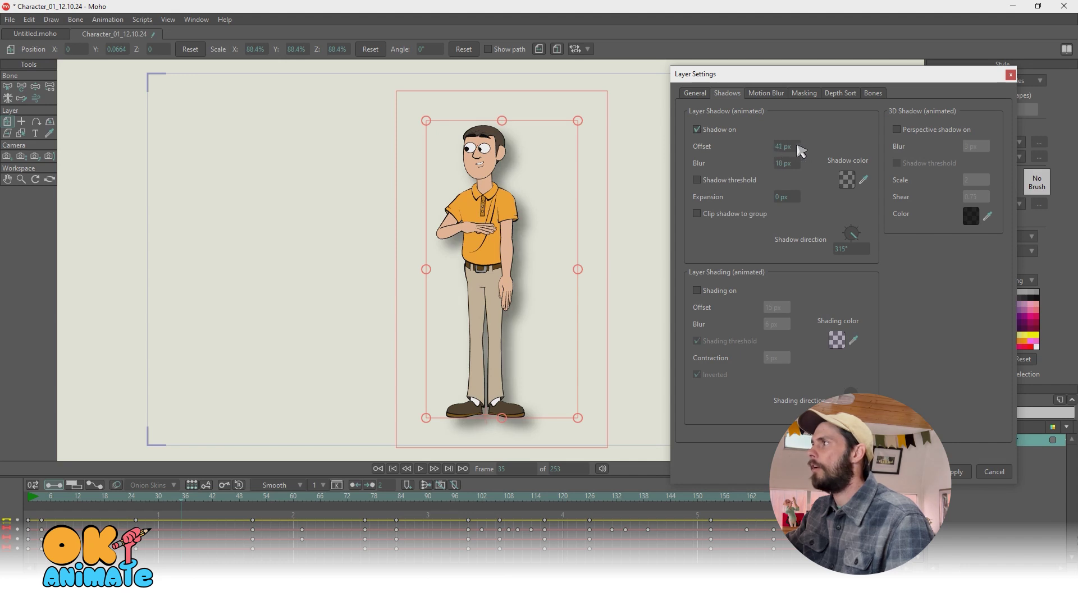
mouse_move(859, 236)
mouse_down()
mouse_move(858, 225)
mouse_move(842, 239)
mouse_move(867, 234)
mouse_move(862, 224)
mouse_up()
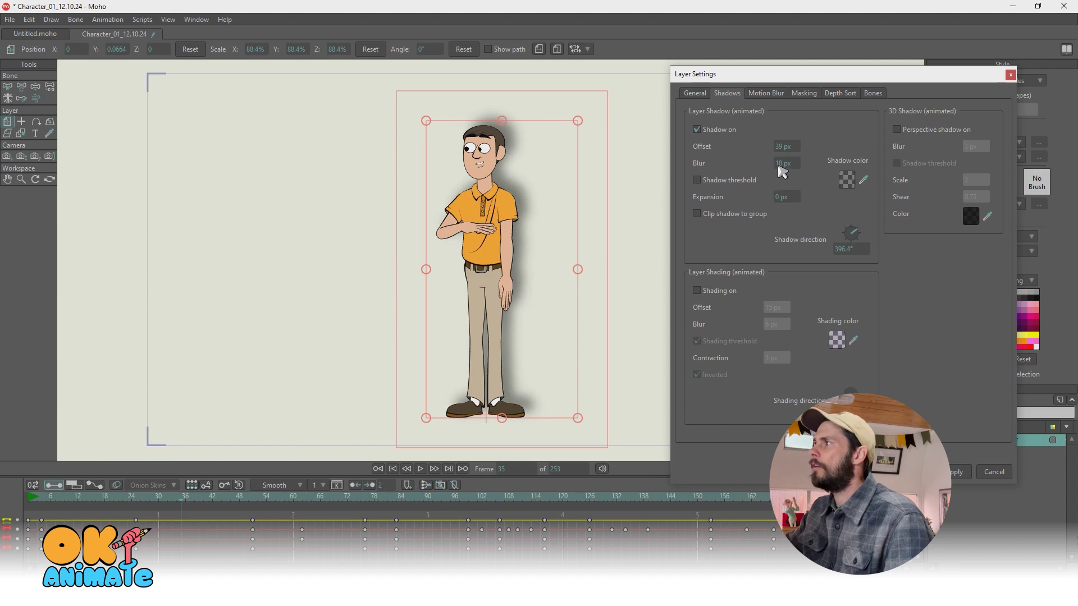
drag(777, 168, 710, 180)
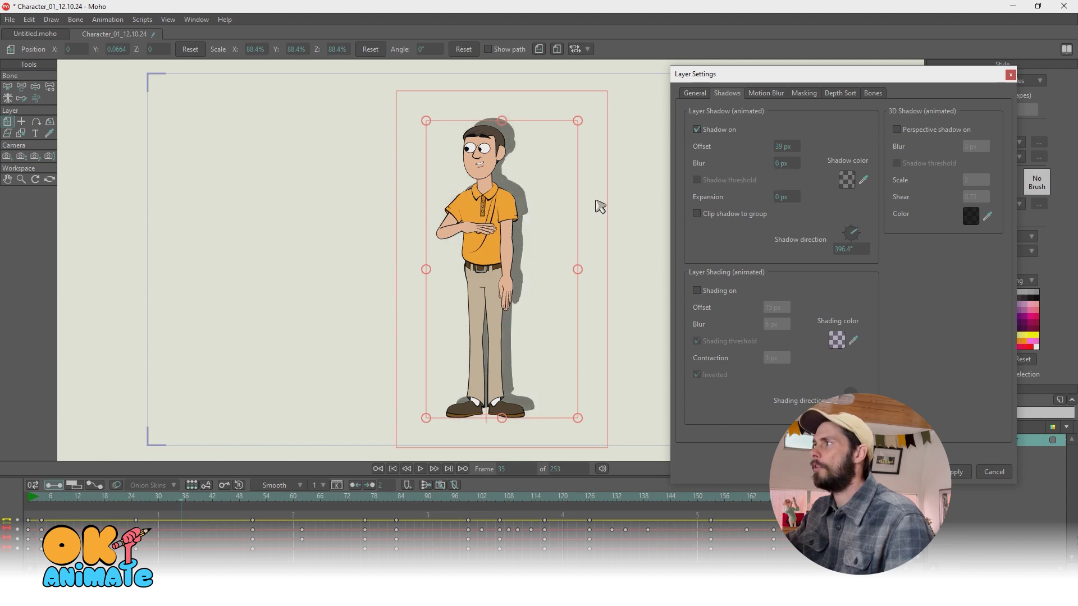
key(ctrl+z)
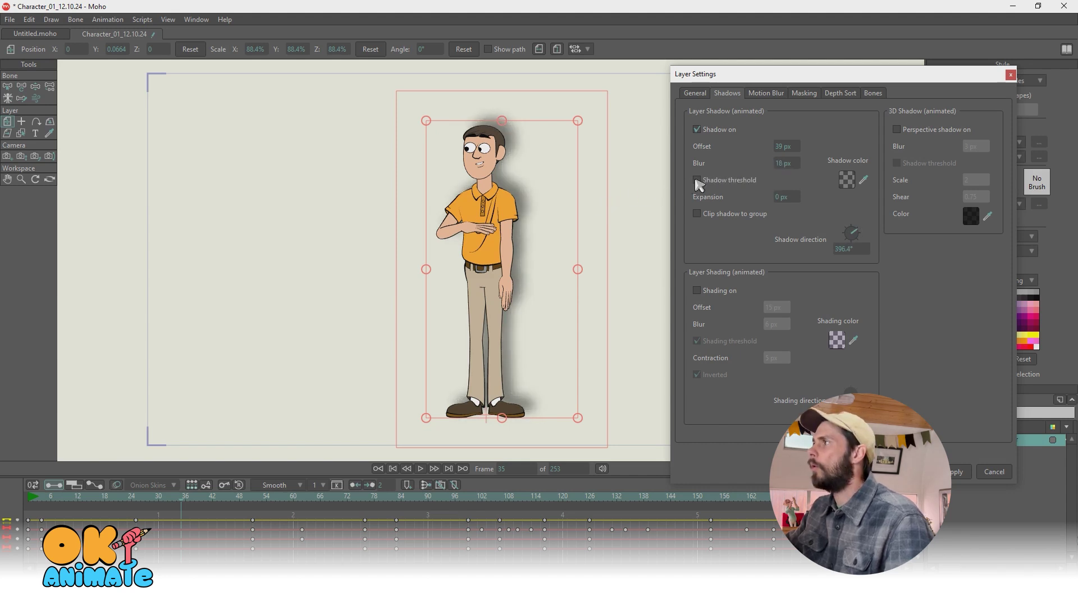
scroll(780, 166, down, 5)
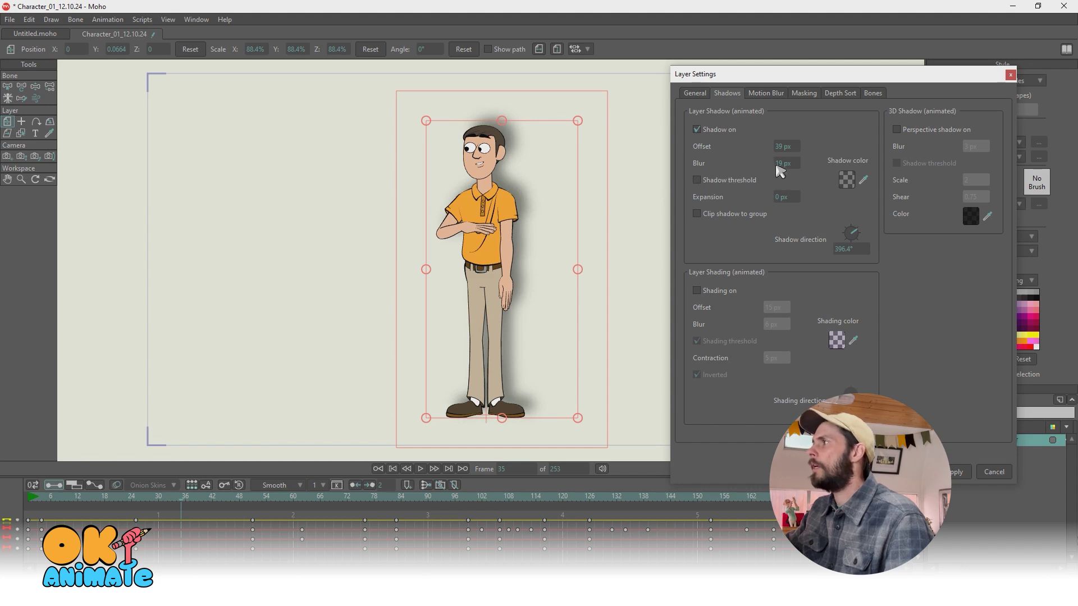
click(847, 180)
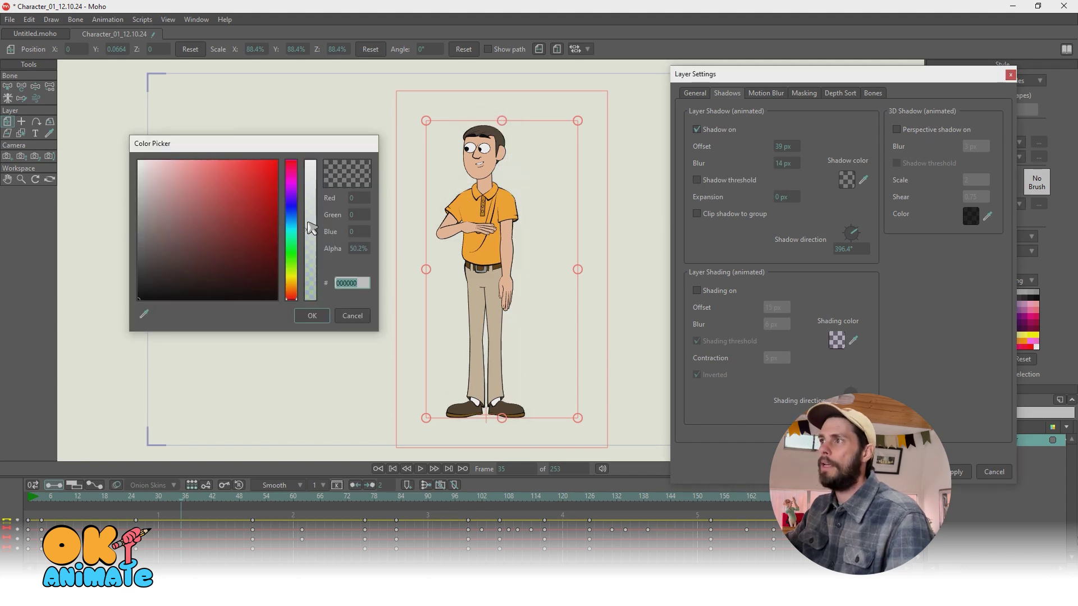
drag(312, 218, 310, 176)
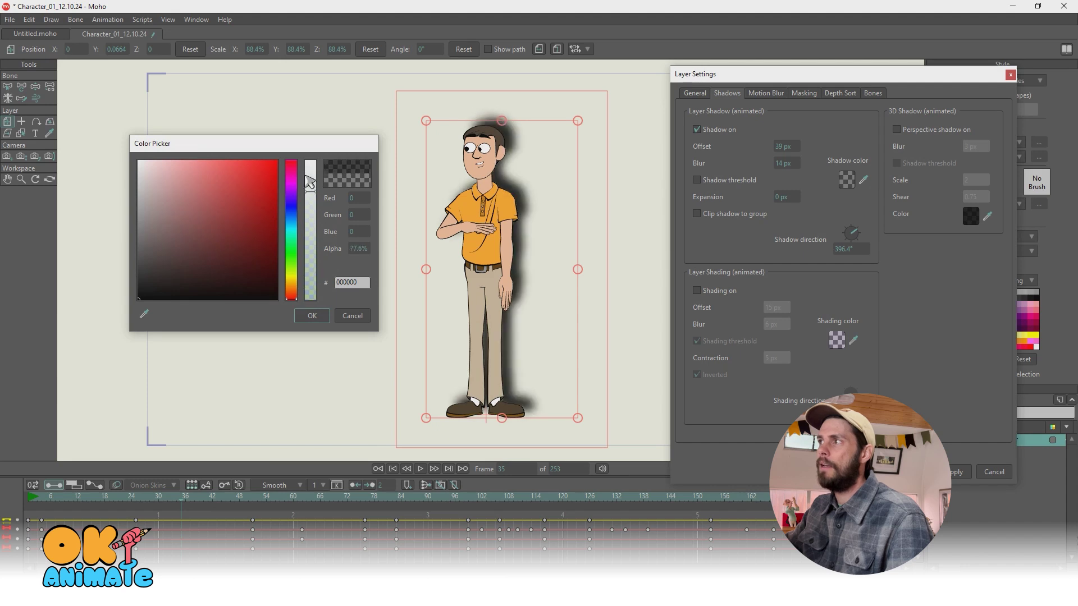
click(229, 216)
mouse_move(264, 241)
mouse_down()
mouse_move(255, 203)
mouse_move(233, 200)
mouse_up()
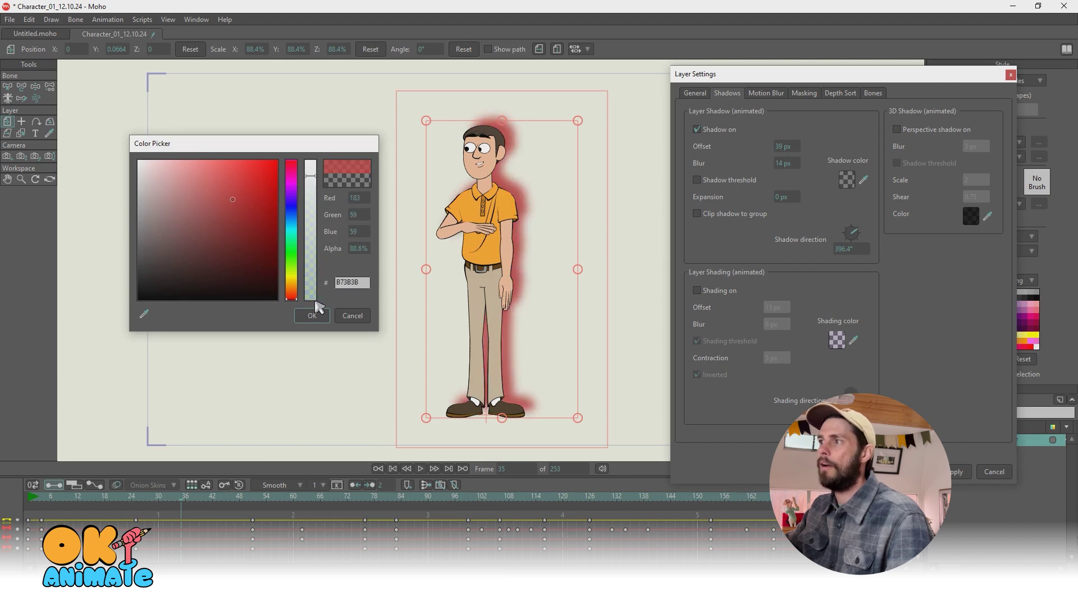
click(353, 316)
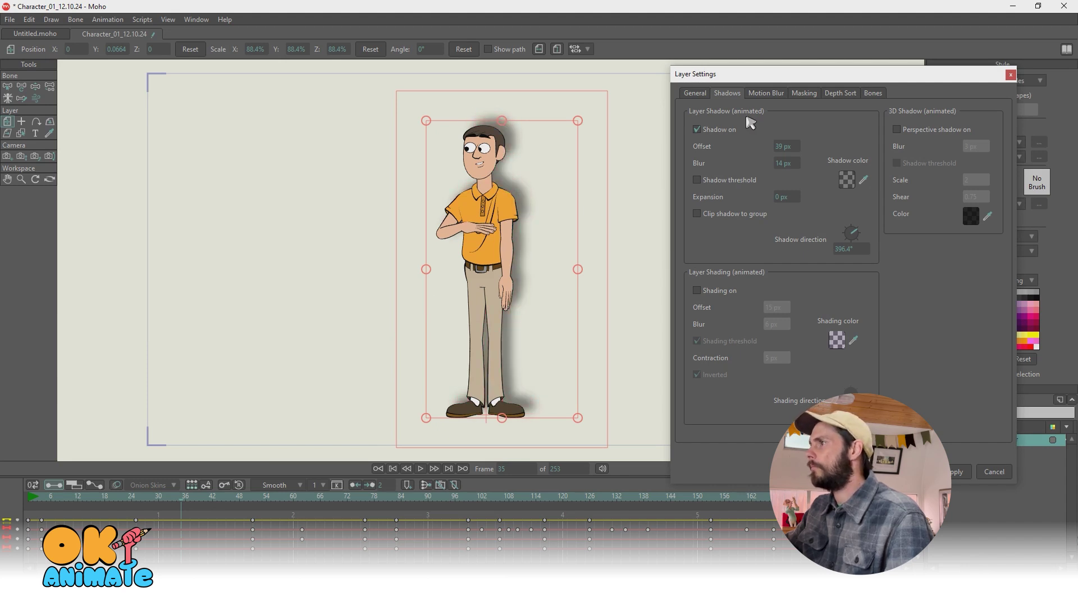
click(697, 130)
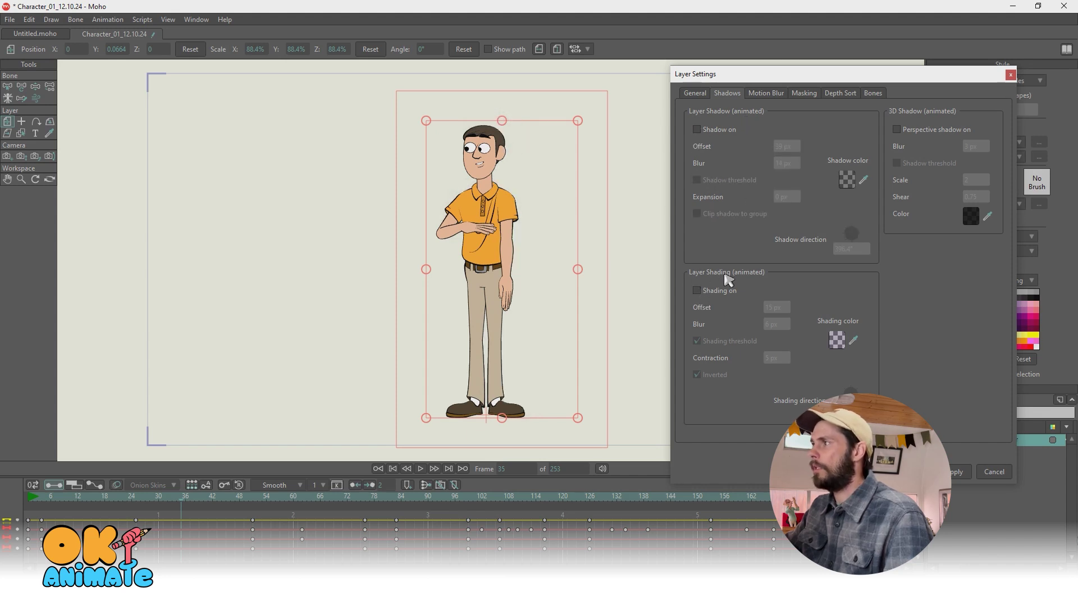
Re-enable layer shading with Shading threshold off, apply it, and render a preview
click(697, 291)
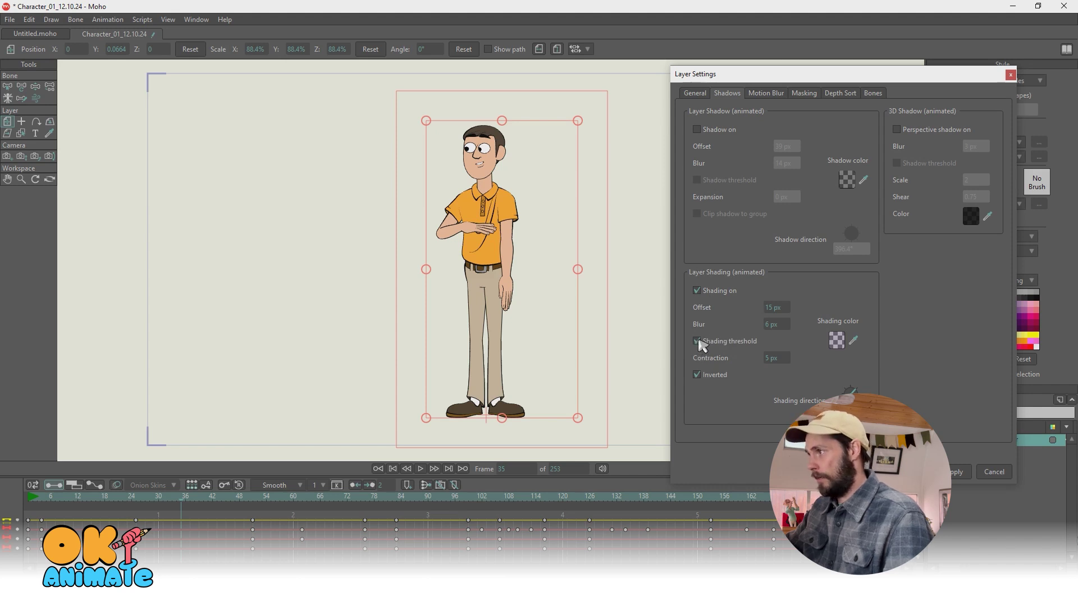
click(697, 342)
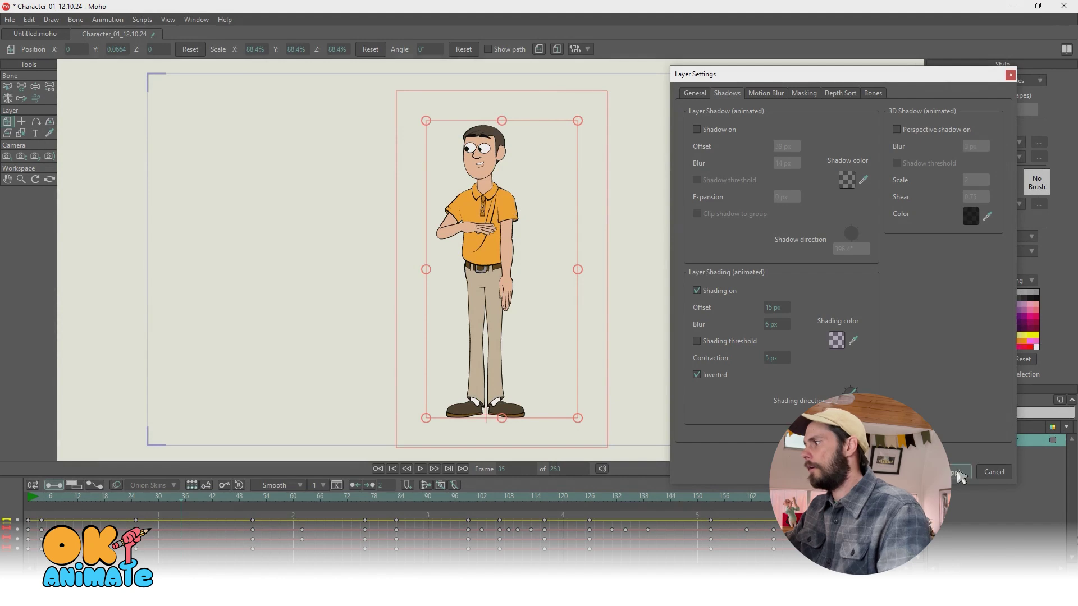
click(956, 474)
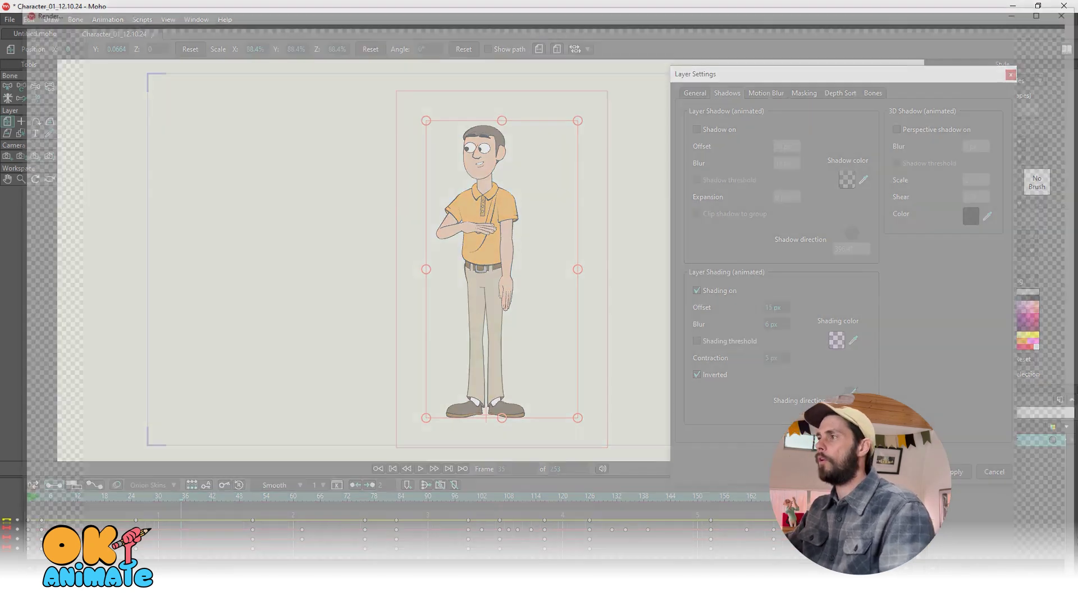
key(ctrl+r)
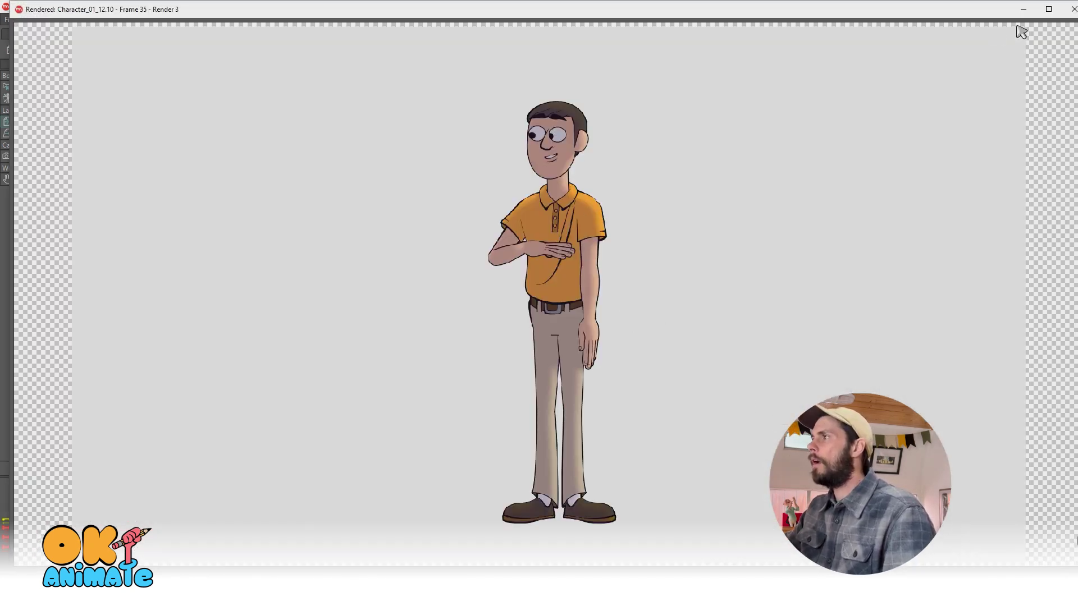
Set the layer shading blur to 0
click(1072, 11)
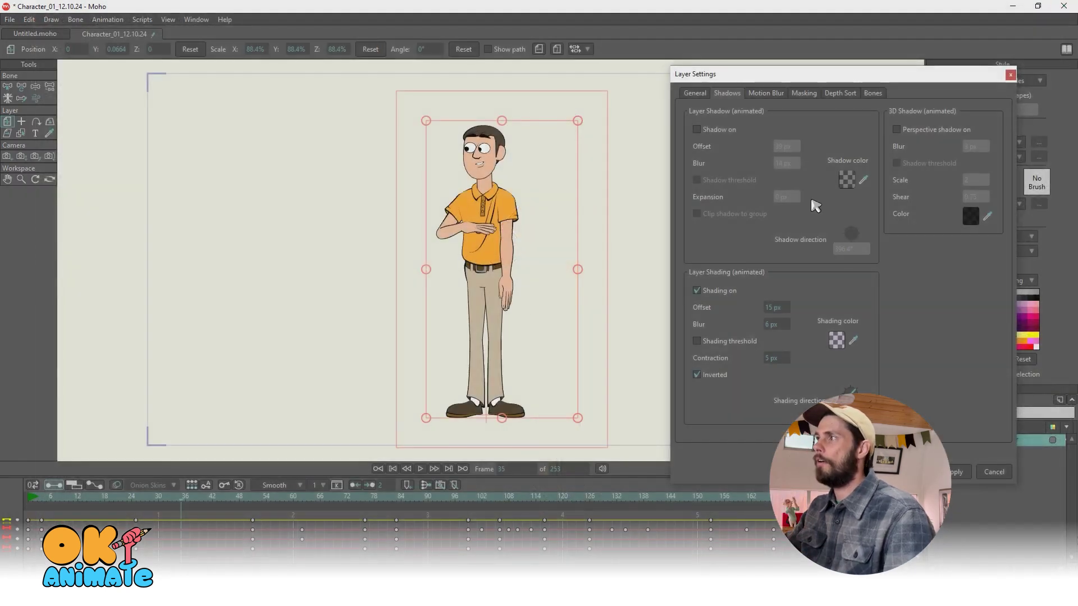
double_click(775, 324)
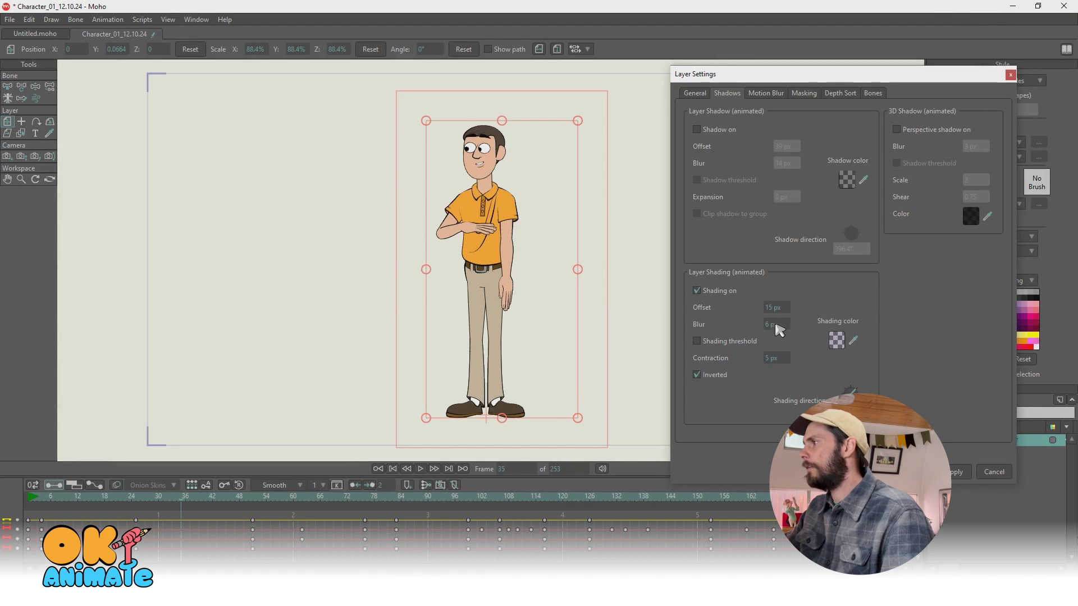
text(0)
key(Return)
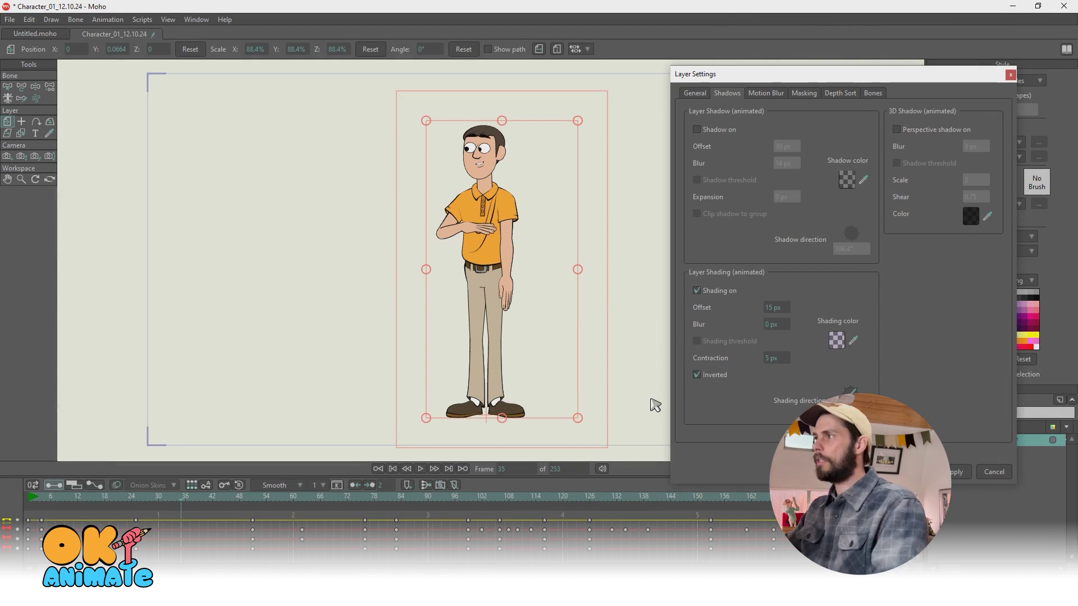
Render frame 35 and inspect the zero-blur shading
key(ctrl+r)
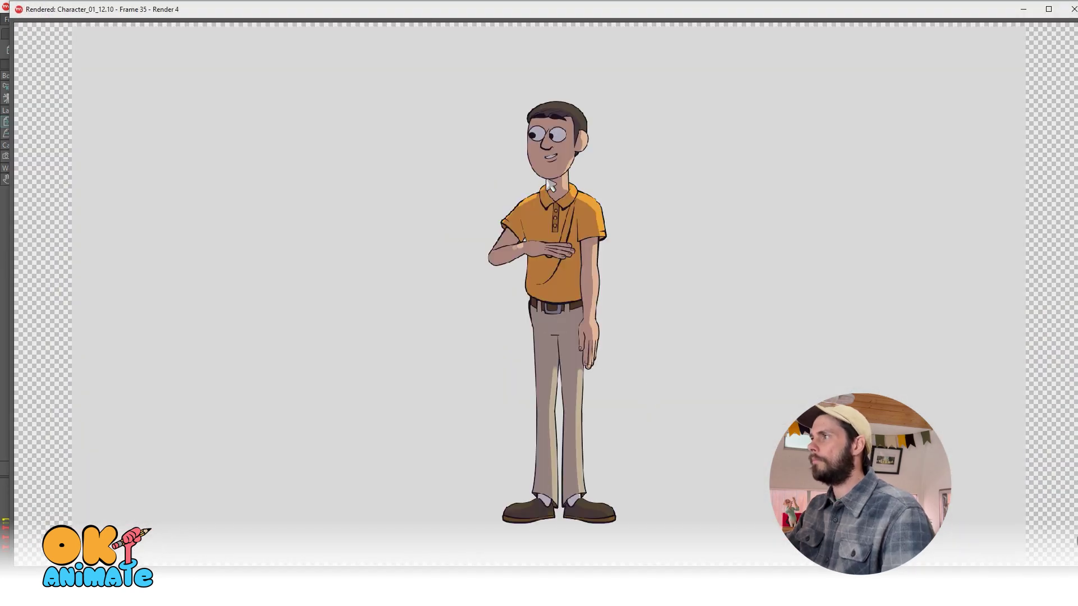
scroll(550, 185, up, 5)
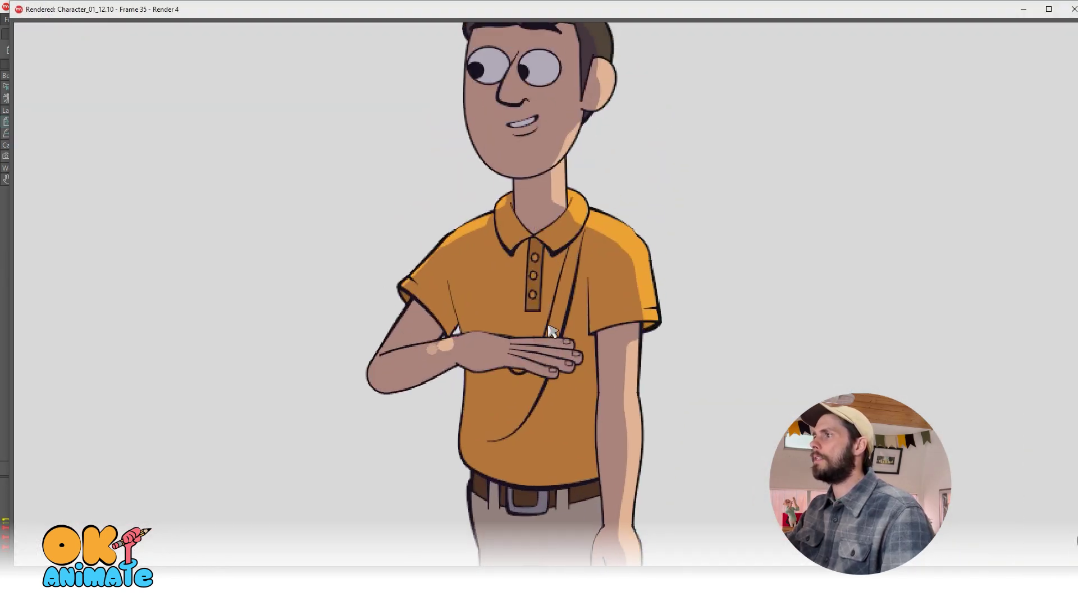
scroll(561, 196, down, 2)
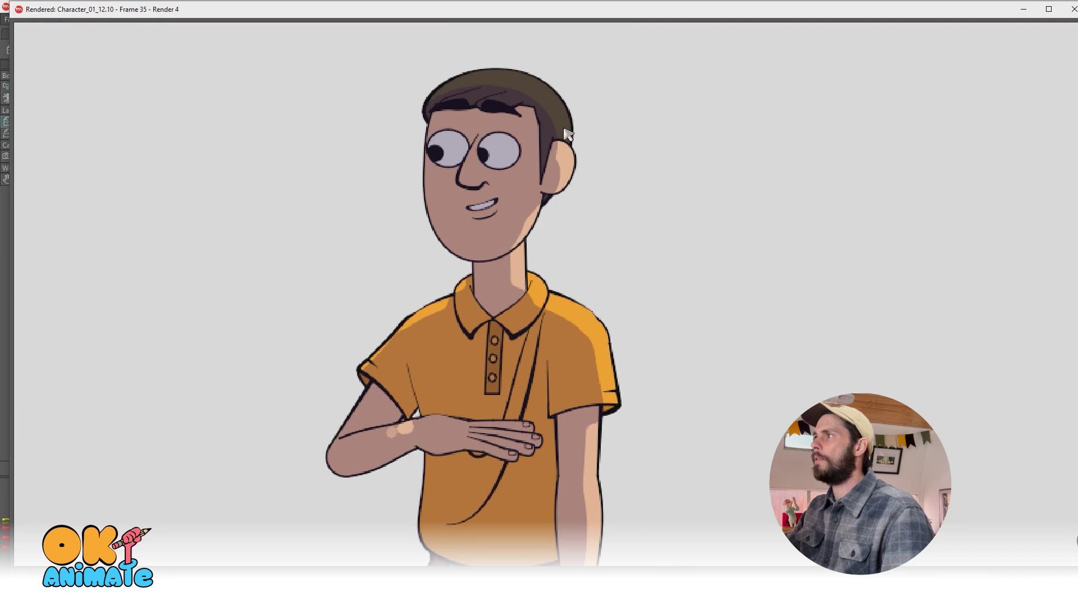
click(1074, 9)
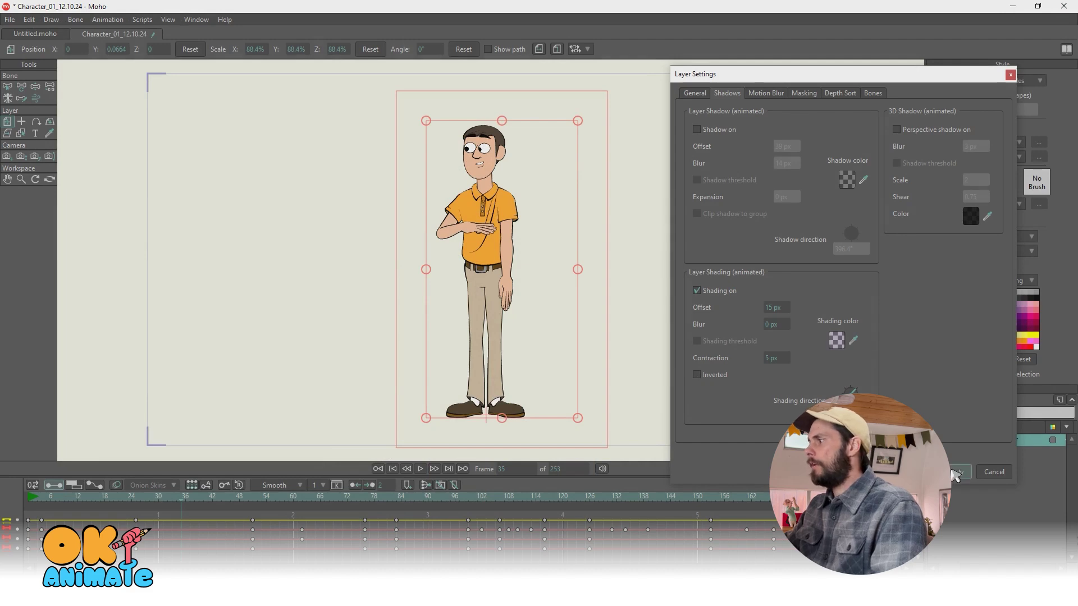
Render a preview of frame 35 and zoom out to see the whole character
key(ctrl+r)
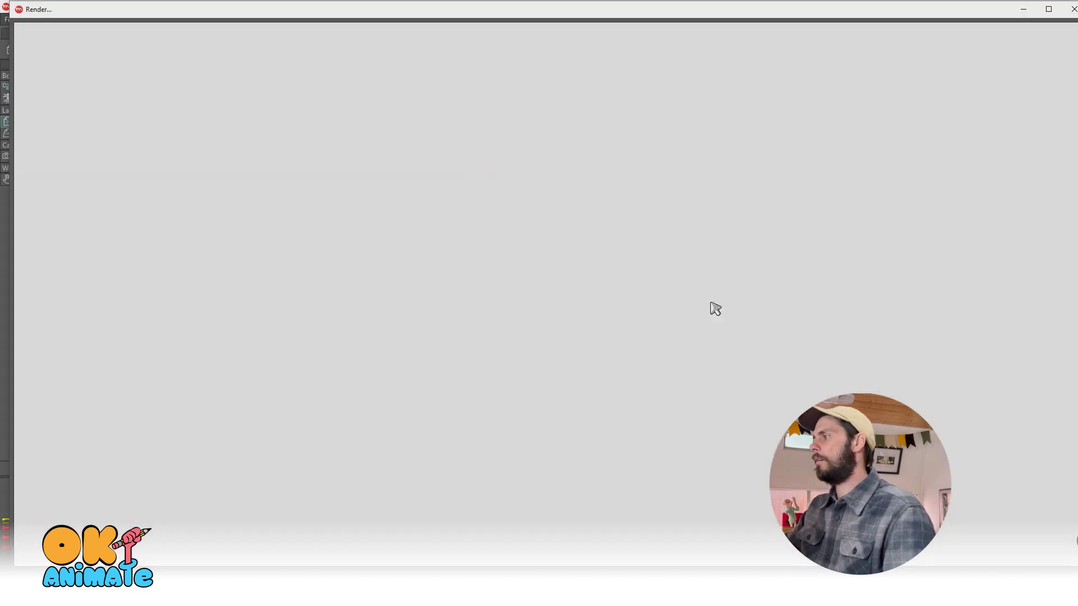
scroll(578, 151, down, 3)
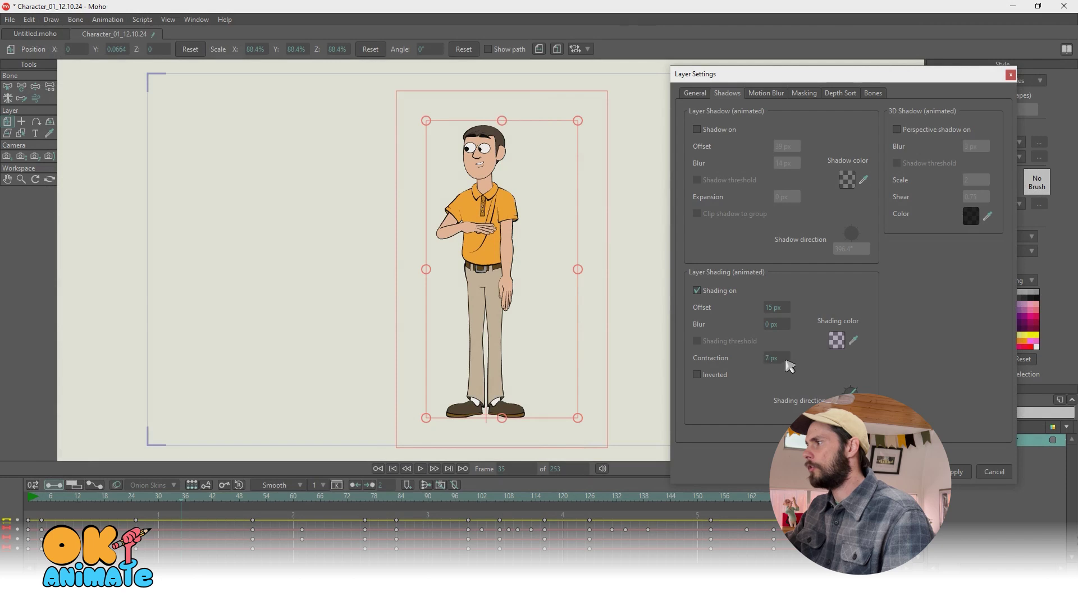
Lower the shading contraction to 6 px and compare it in render previews
drag(783, 362, 771, 366)
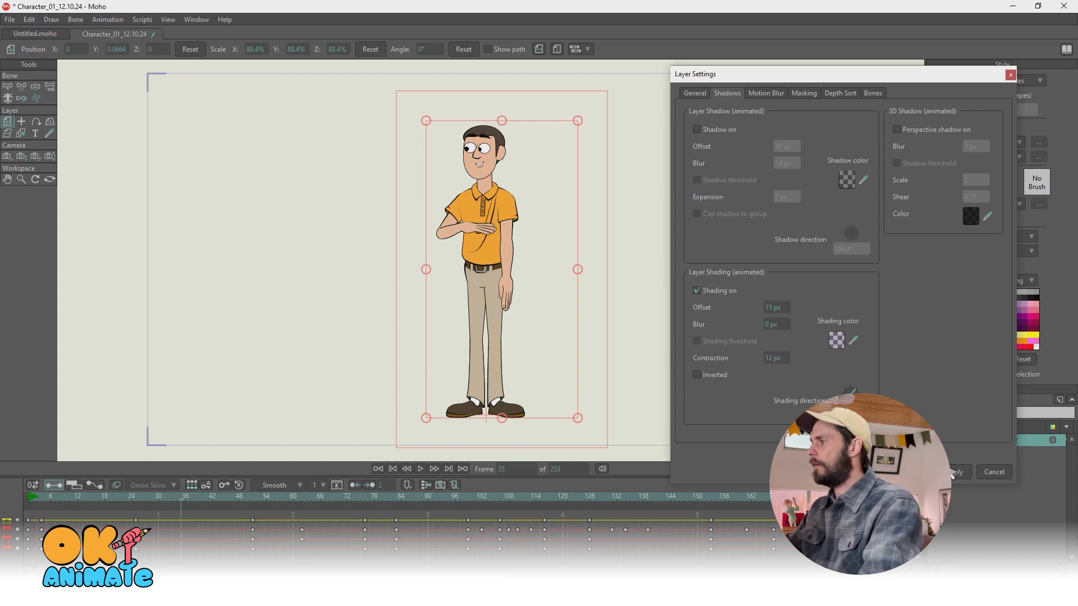
key(ctrl+r)
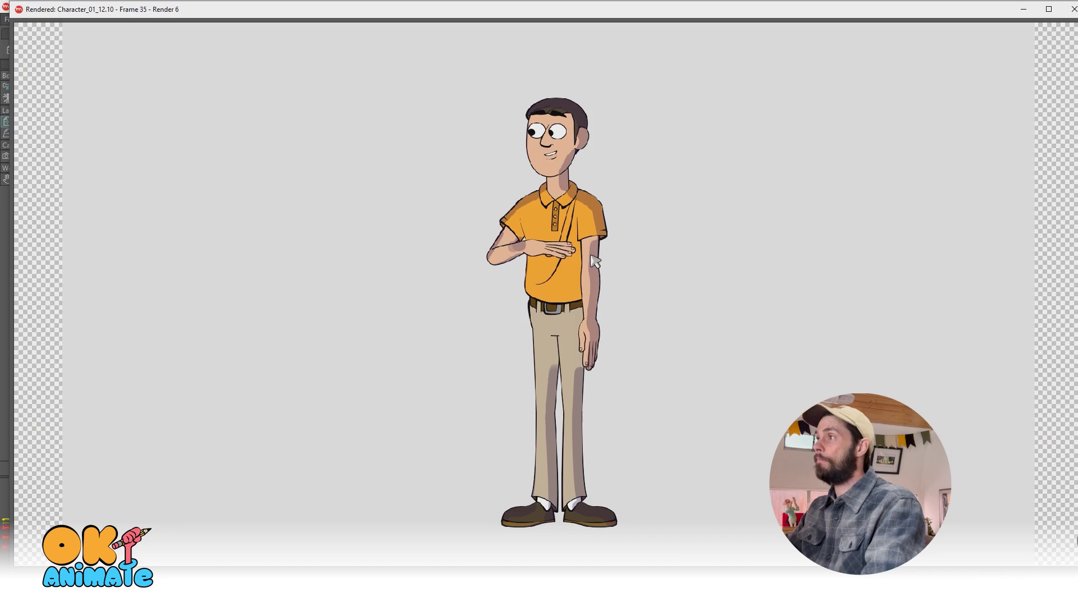
click(1071, 10)
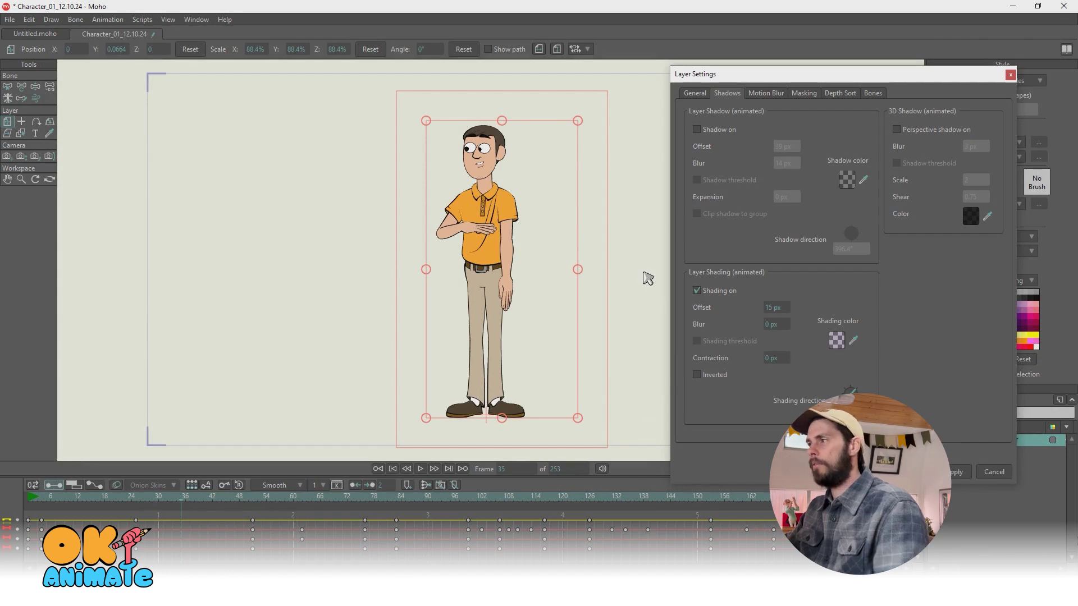
key(ctrl+r)
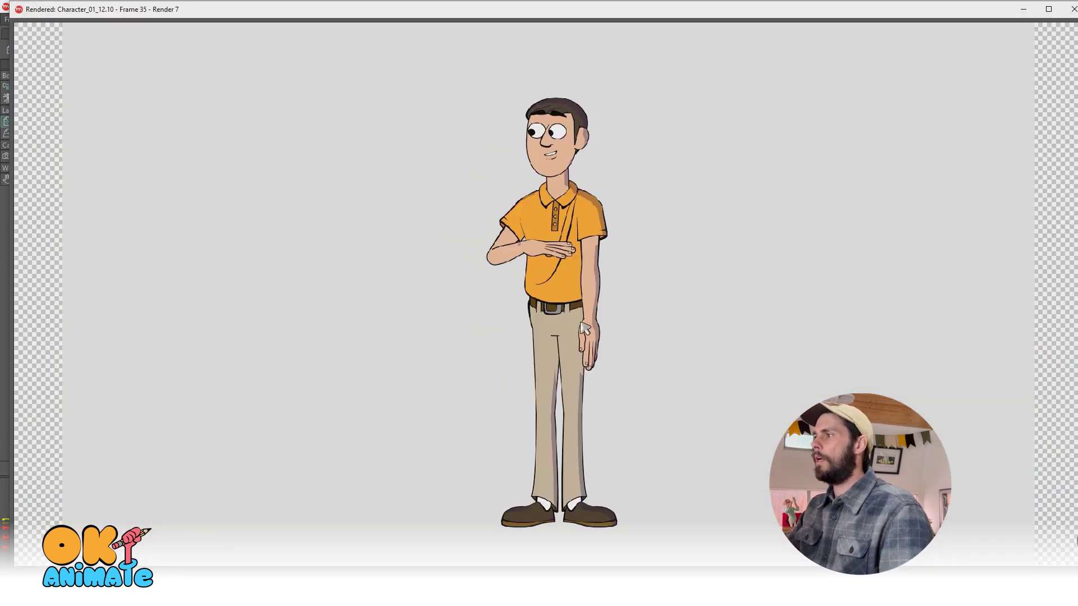
scroll(584, 329, up, 3)
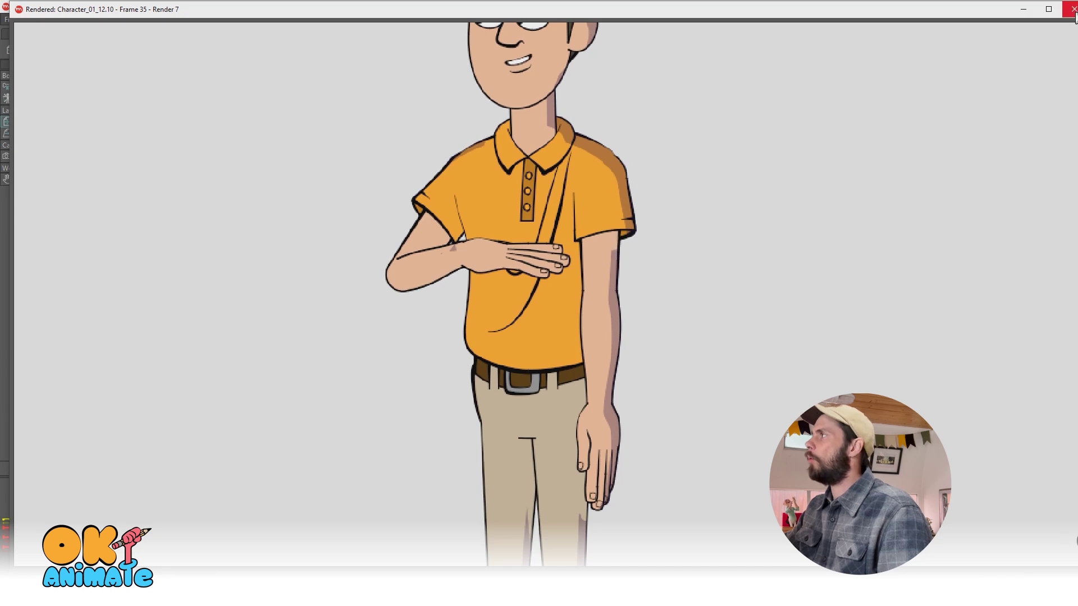
drag(807, 213, 787, 273)
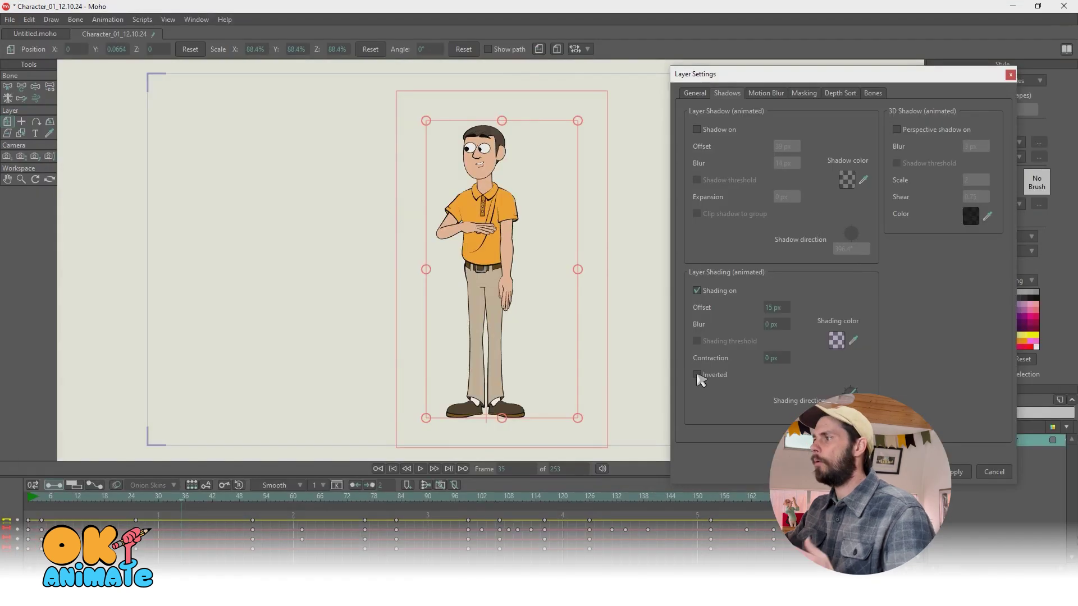
Tick Inverted for the layer shading and check it in a new render
click(697, 375)
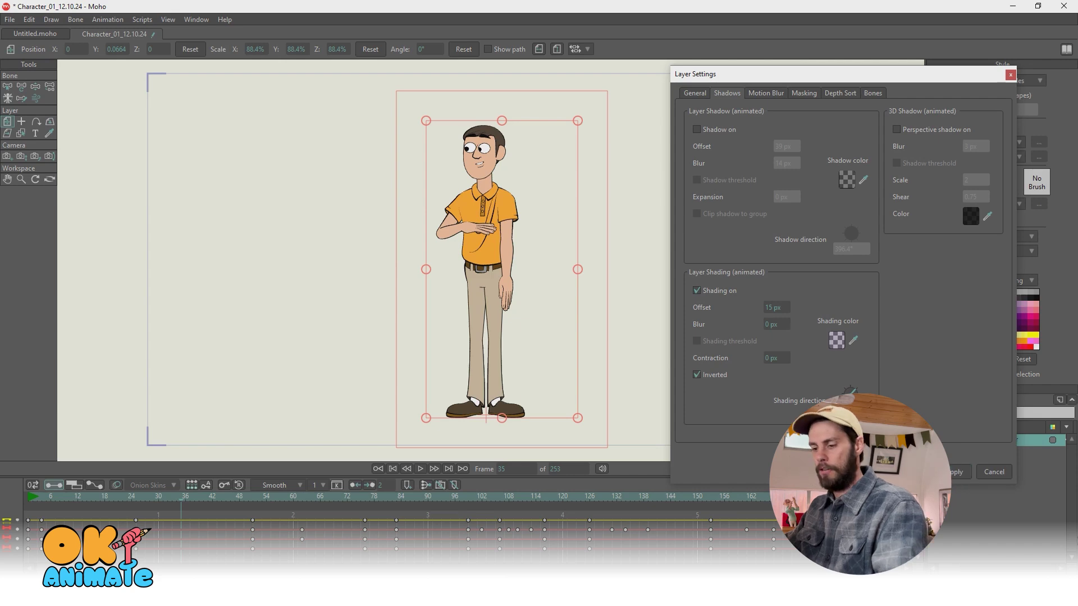
key(ctrl+r)
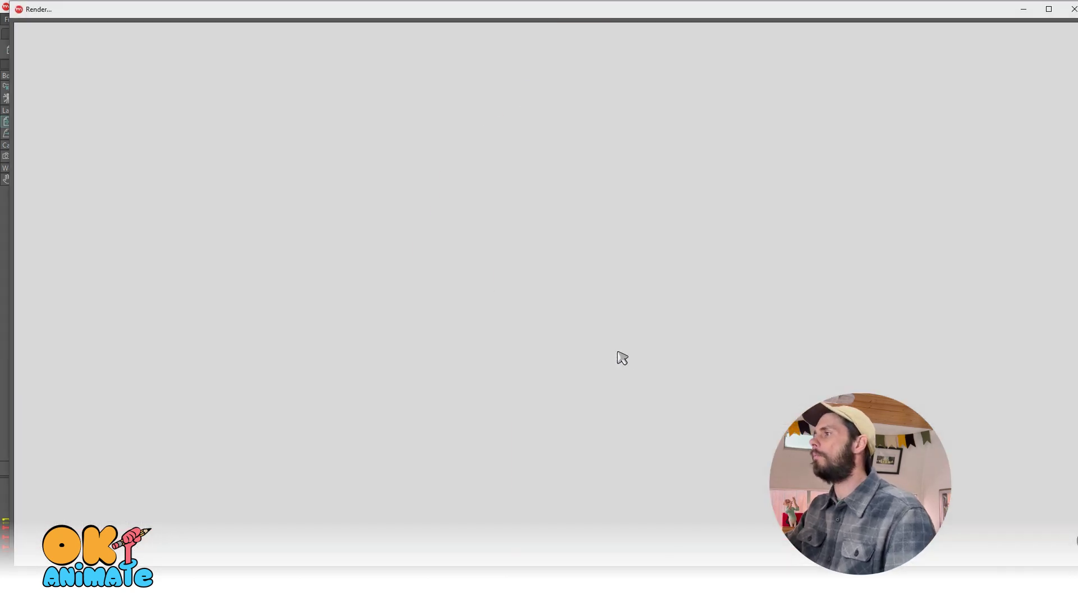
scroll(645, 286, down, 2)
scroll(649, 238, up, 1)
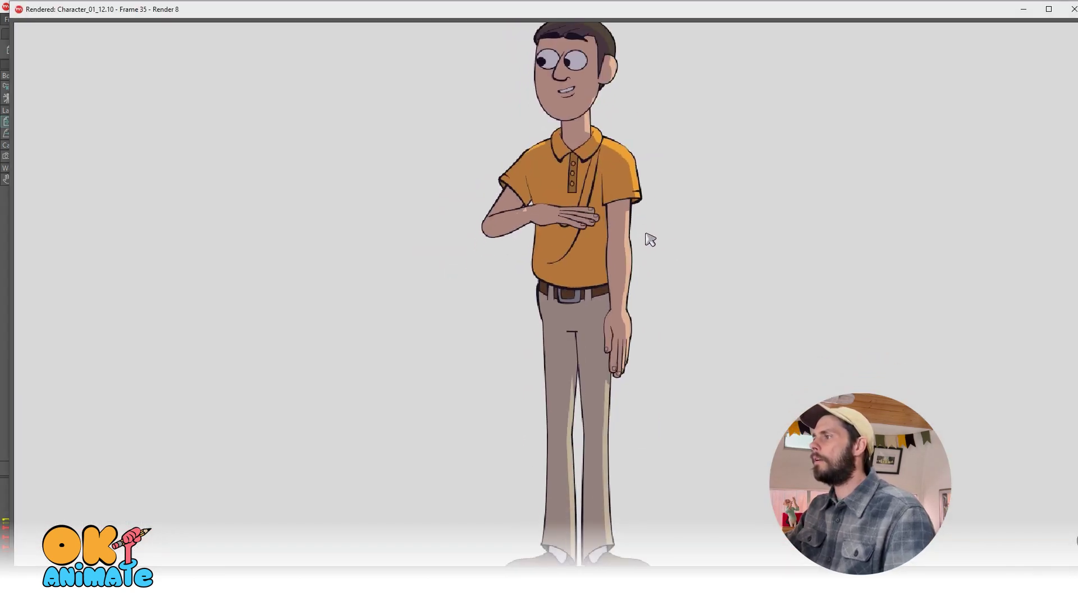
scroll(651, 240, down, 1)
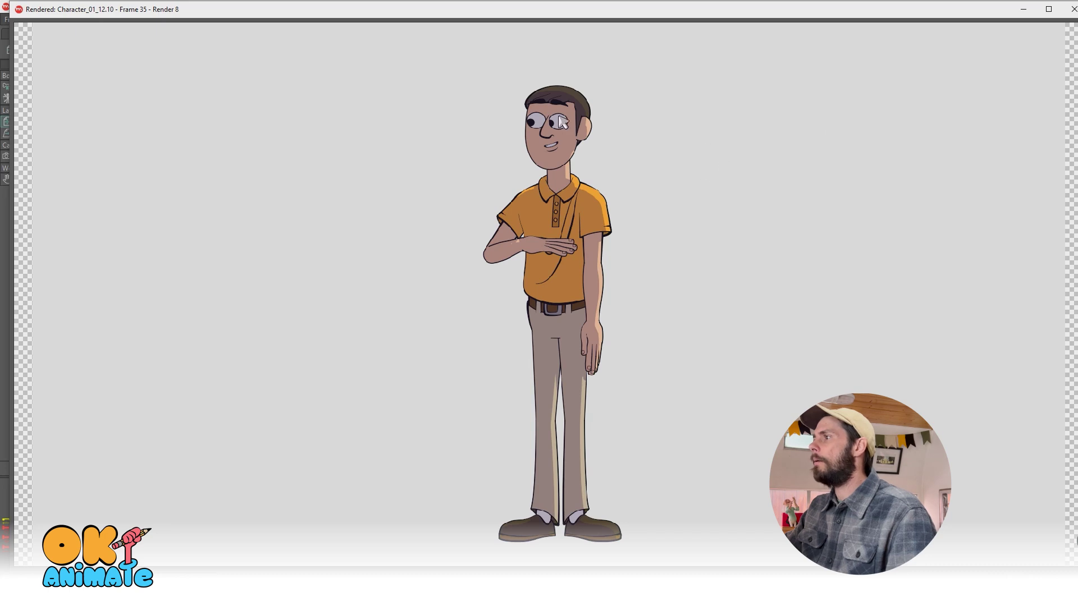
click(1072, 9)
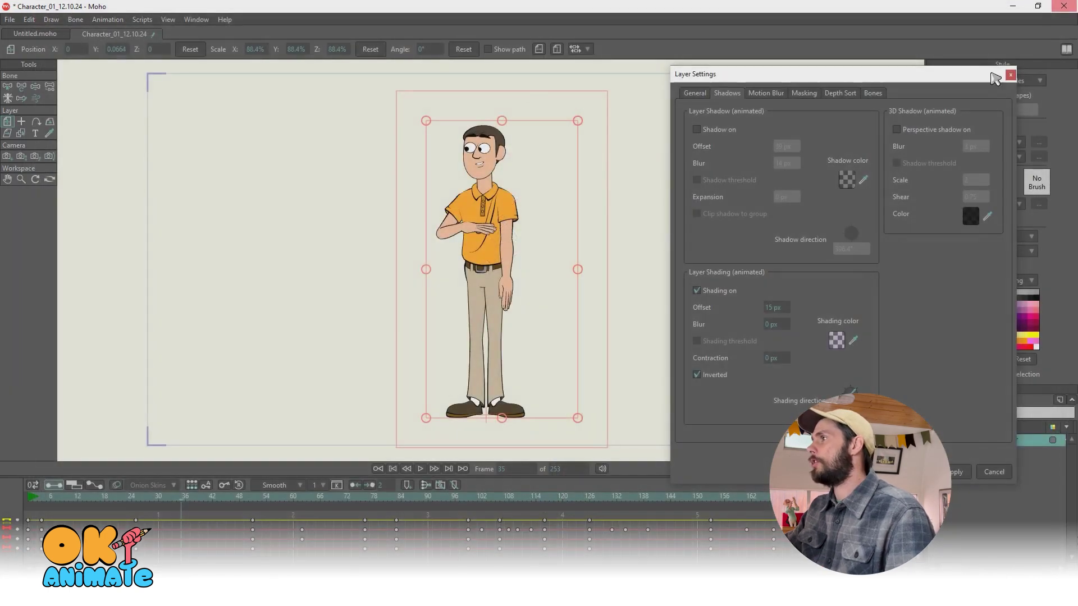
Keep the original shading colour, then render frame 35 to check the softened shading
click(837, 341)
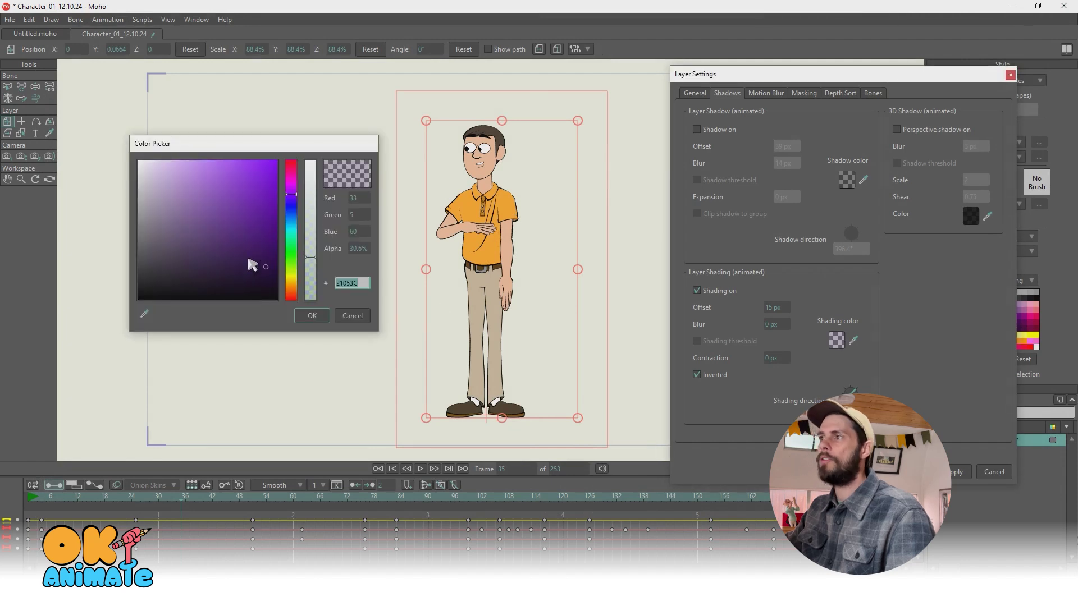
drag(311, 258, 310, 259)
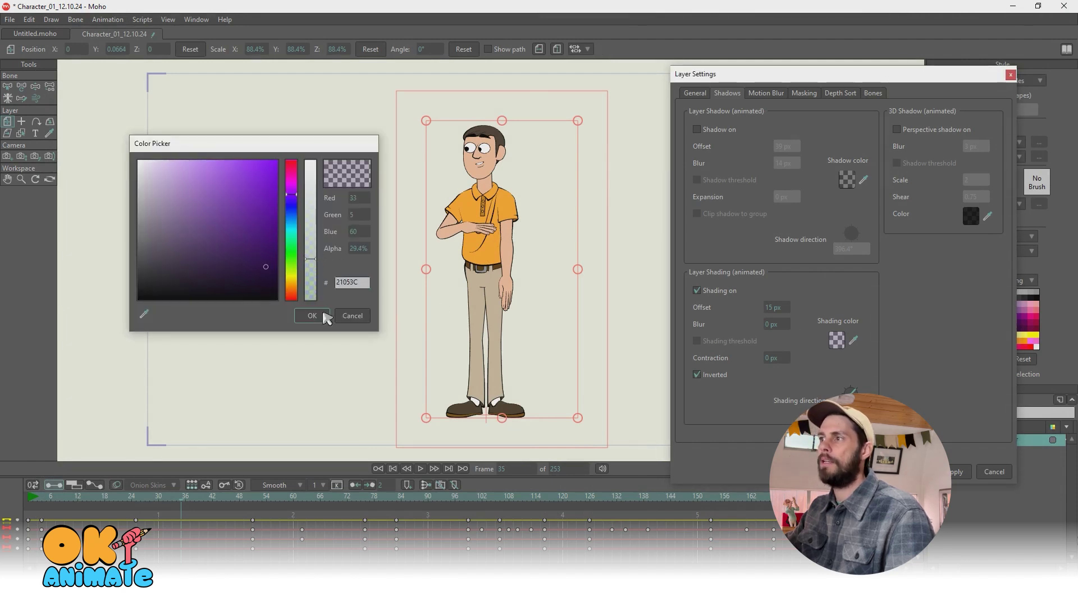
click(354, 317)
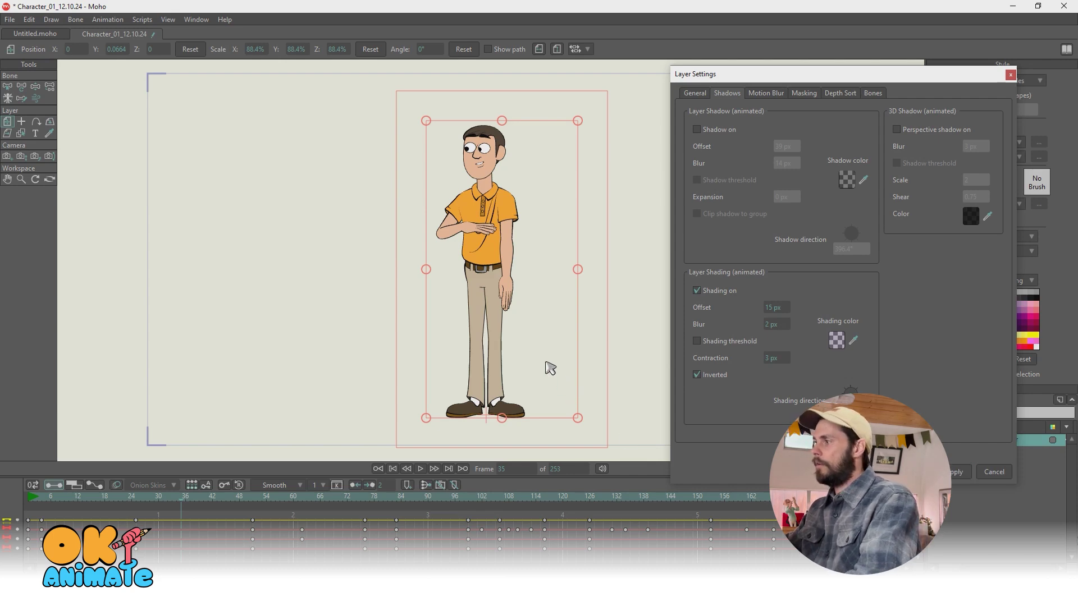
key(ctrl+r)
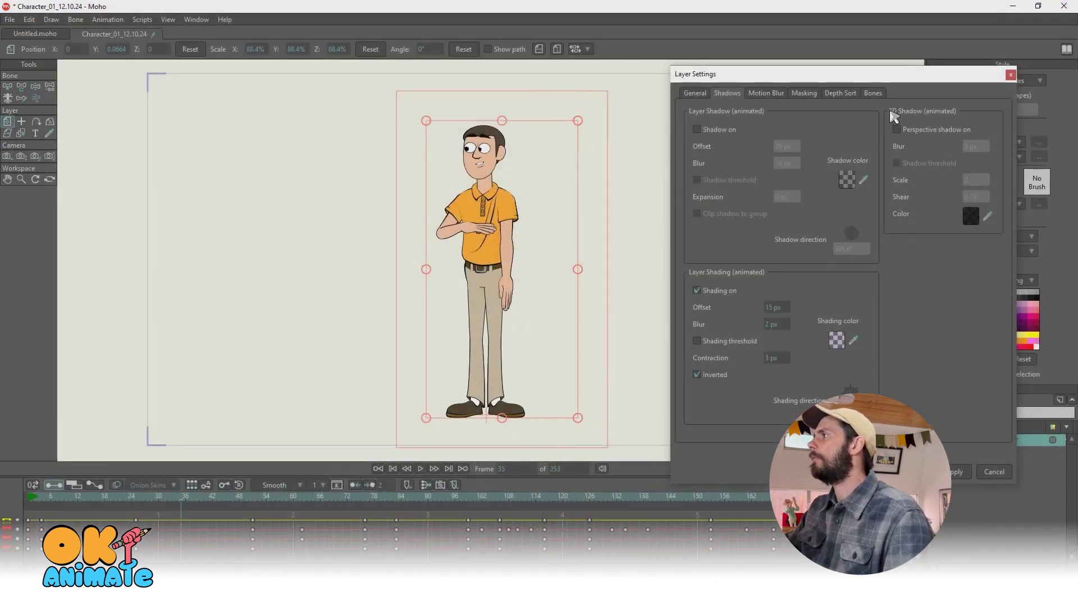
Turn on the perspective 3D shadow with scale 1 and shear 0
click(897, 130)
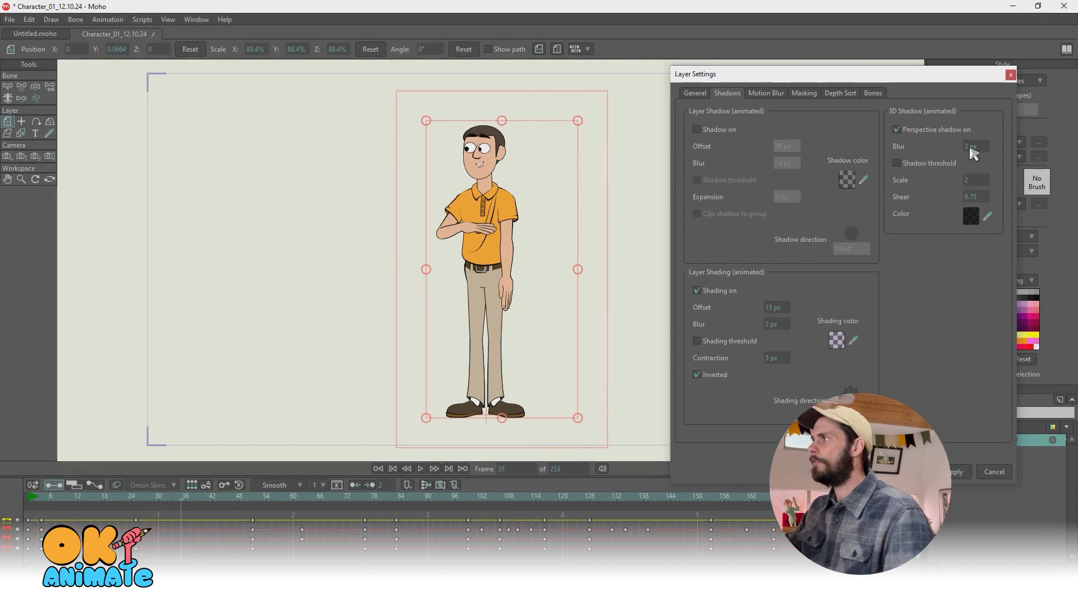
click(974, 180)
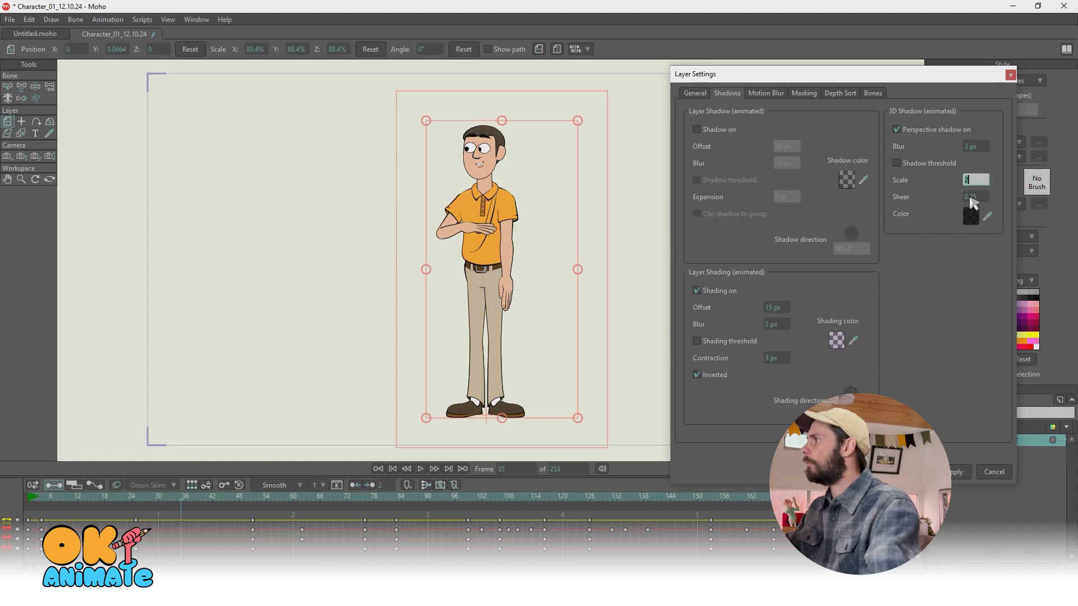
text(1)
click(976, 198)
text(0)
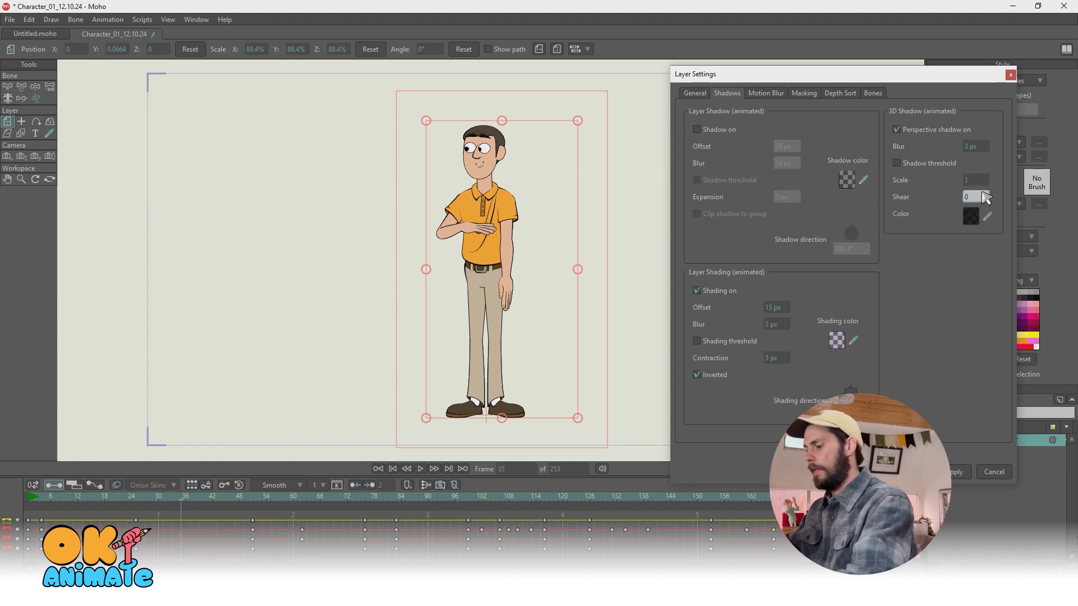
Make the 3D shadow colour 60% opaque, set its blur to 6 px, and render
click(969, 219)
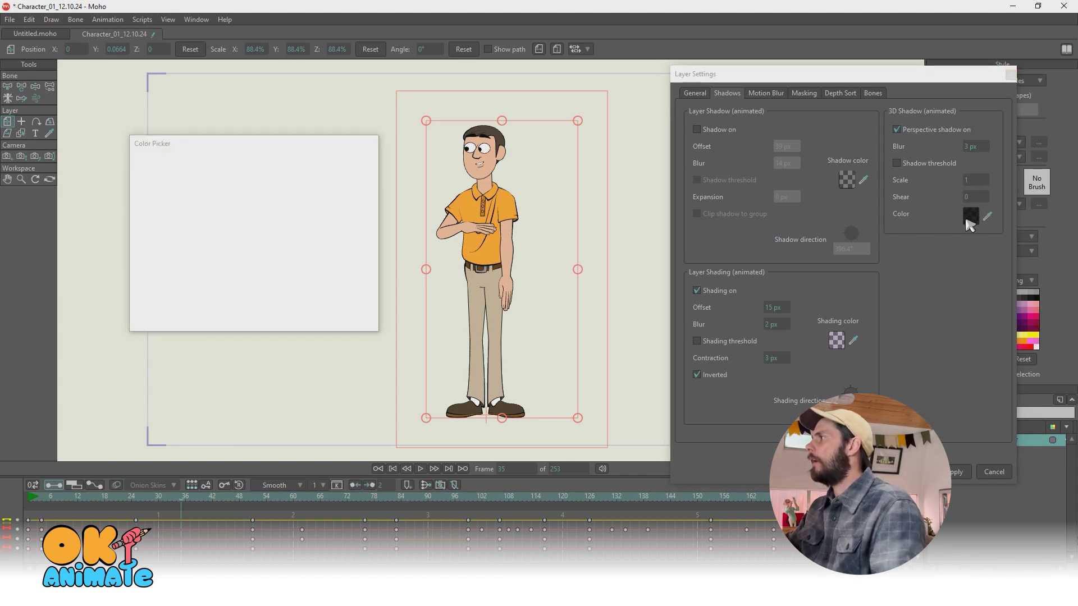
drag(310, 173, 312, 222)
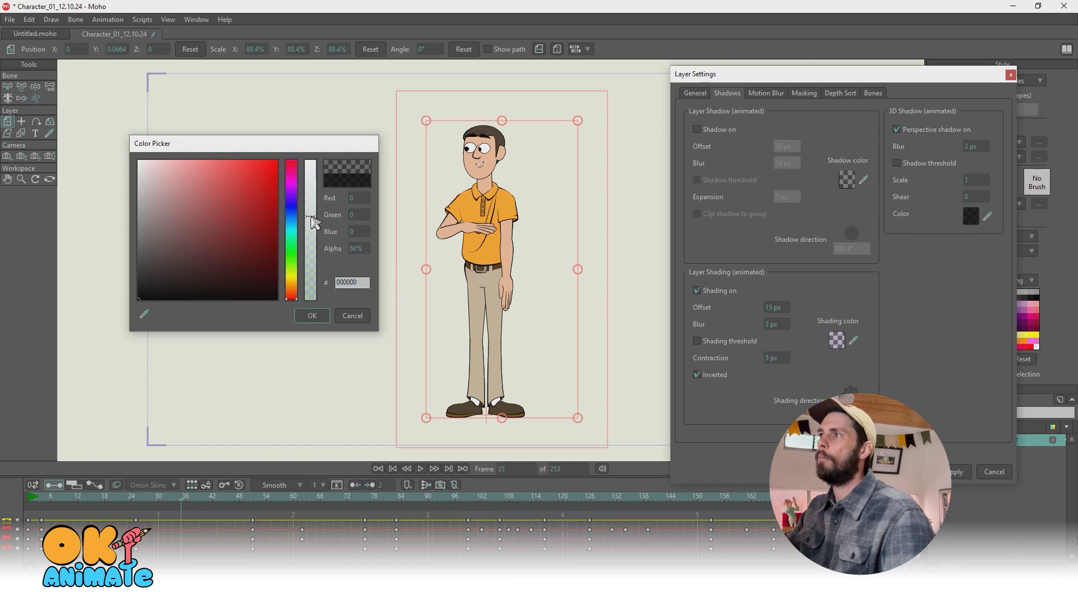
click(312, 316)
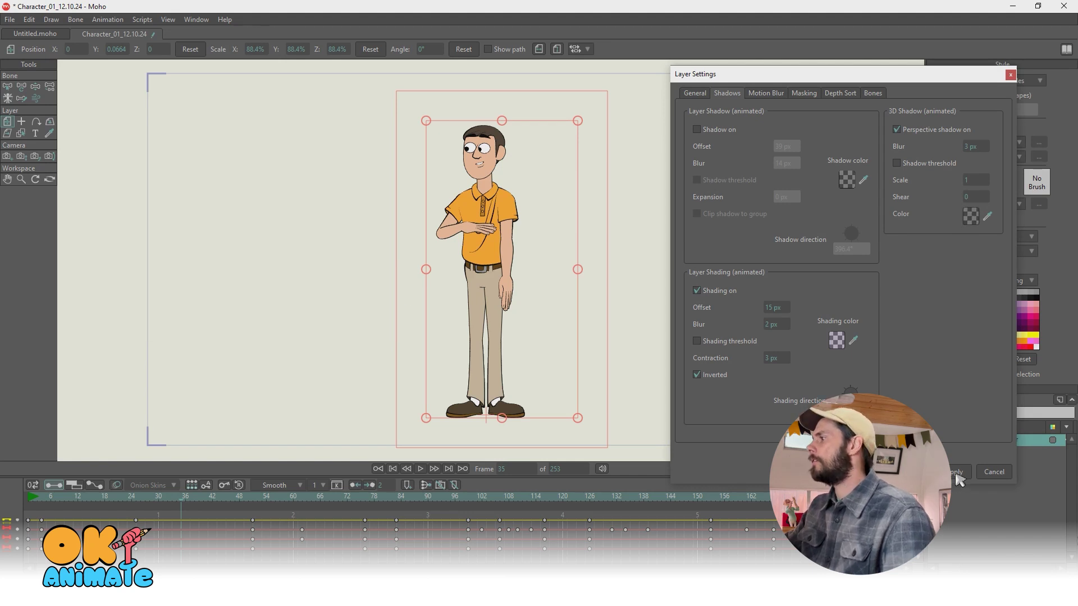
double_click(975, 146)
text(6)
key(Return)
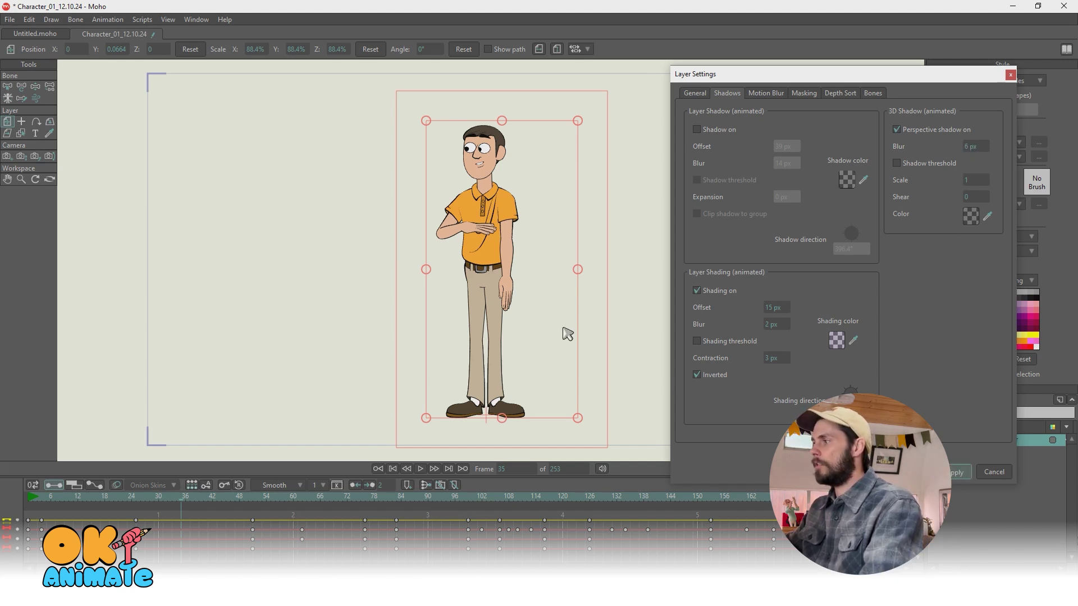
key(ctrl+r)
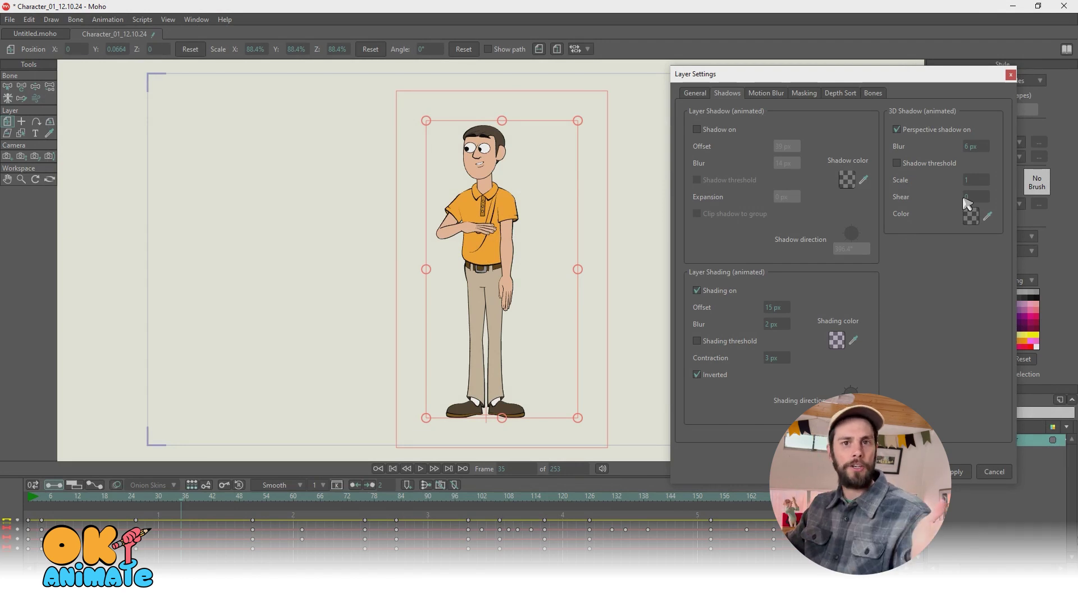
Set the 3D shadow scale to 2.75 and shear to 0.75, then render to check it
drag(968, 184, 996, 205)
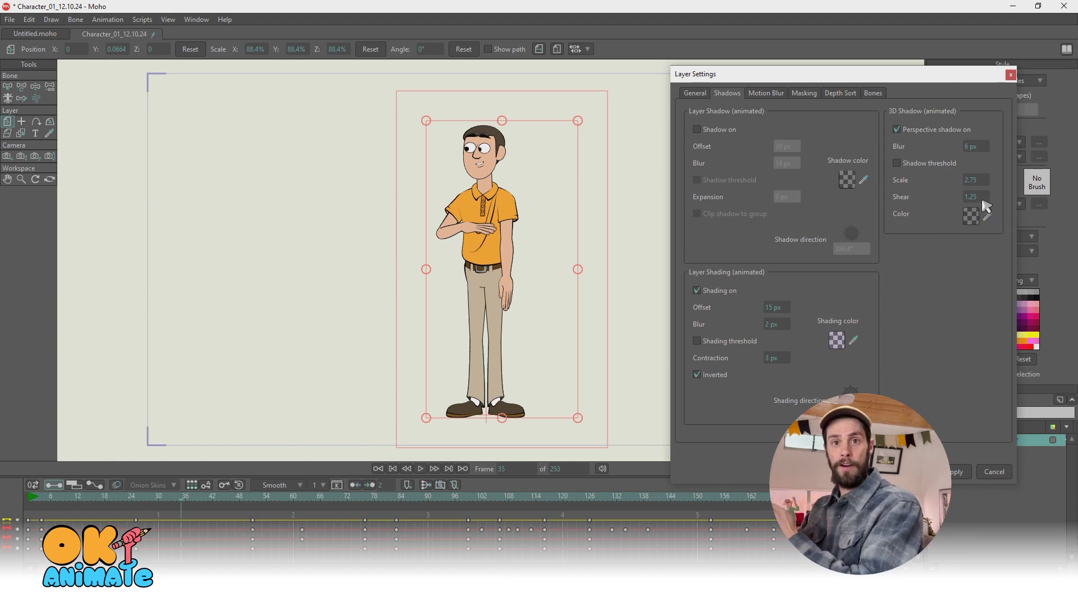
drag(982, 201, 924, 214)
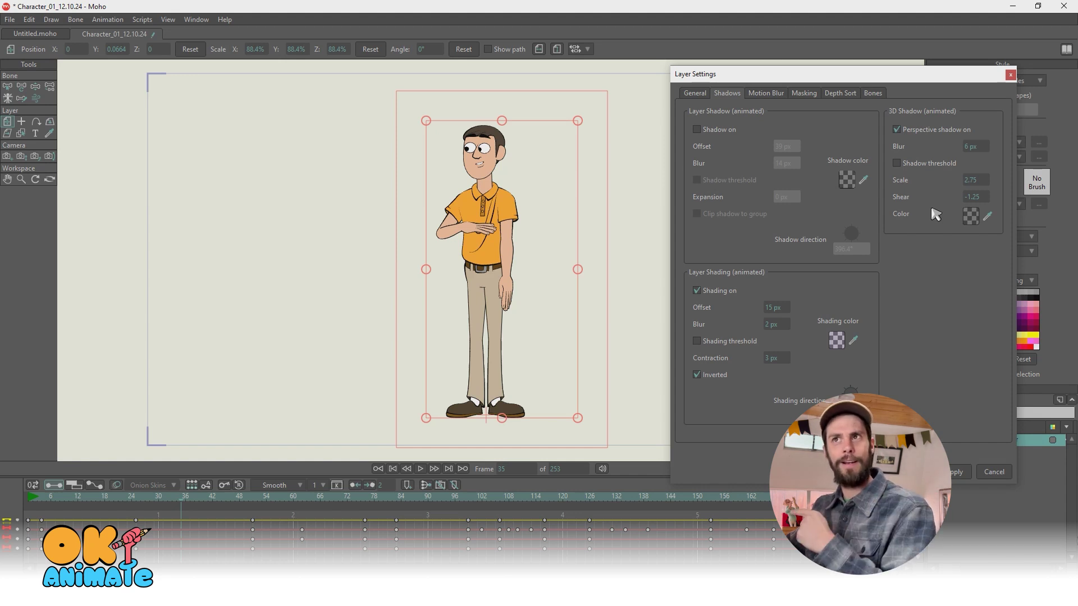
drag(971, 198, 1061, 197)
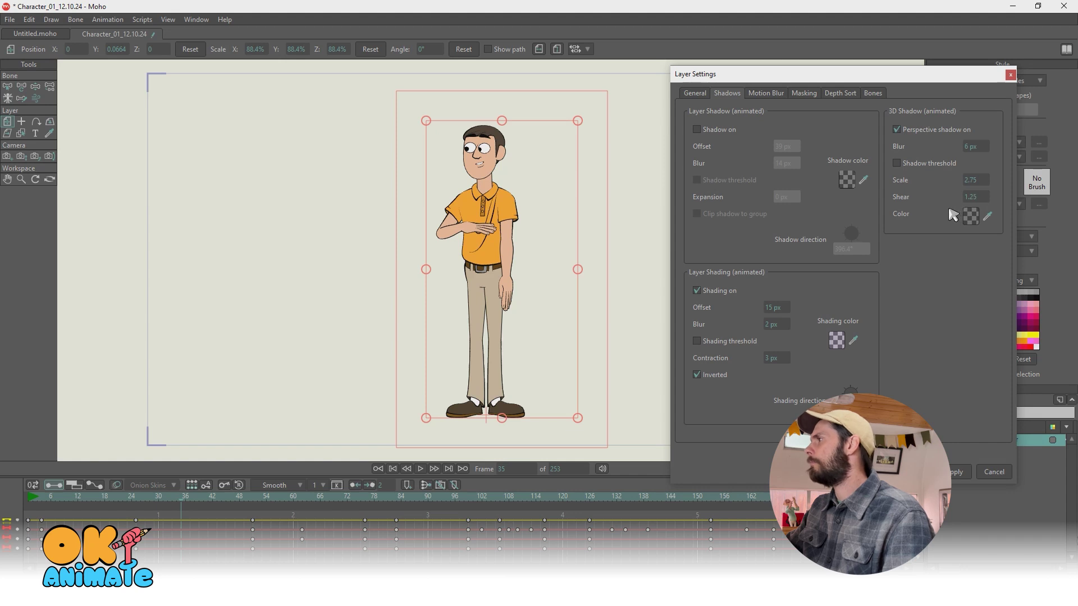
text(1)
drag(948, 215, 945, 216)
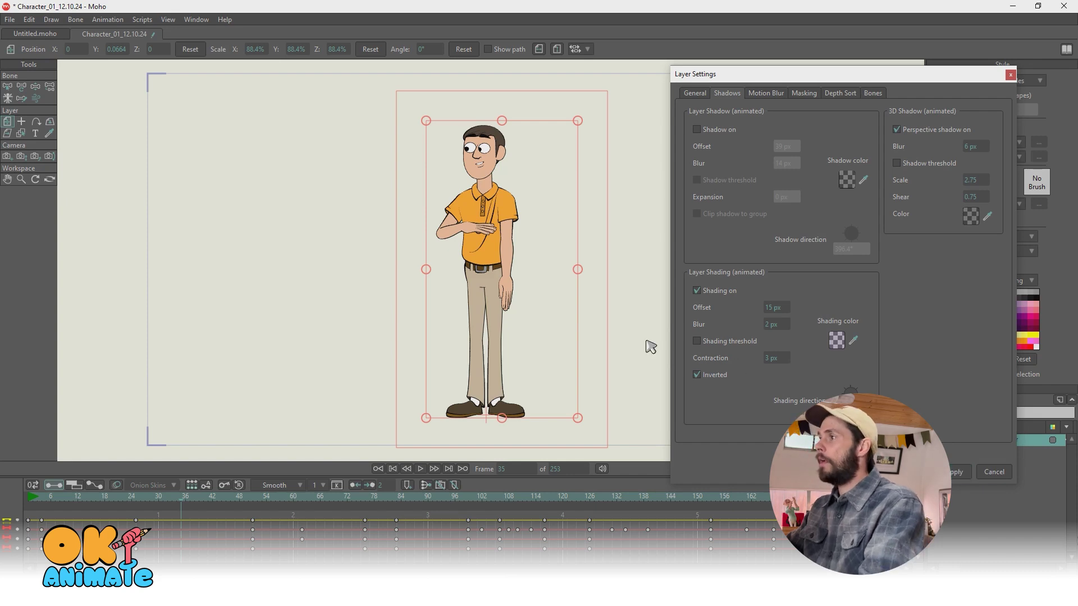
key(ctrl+r)
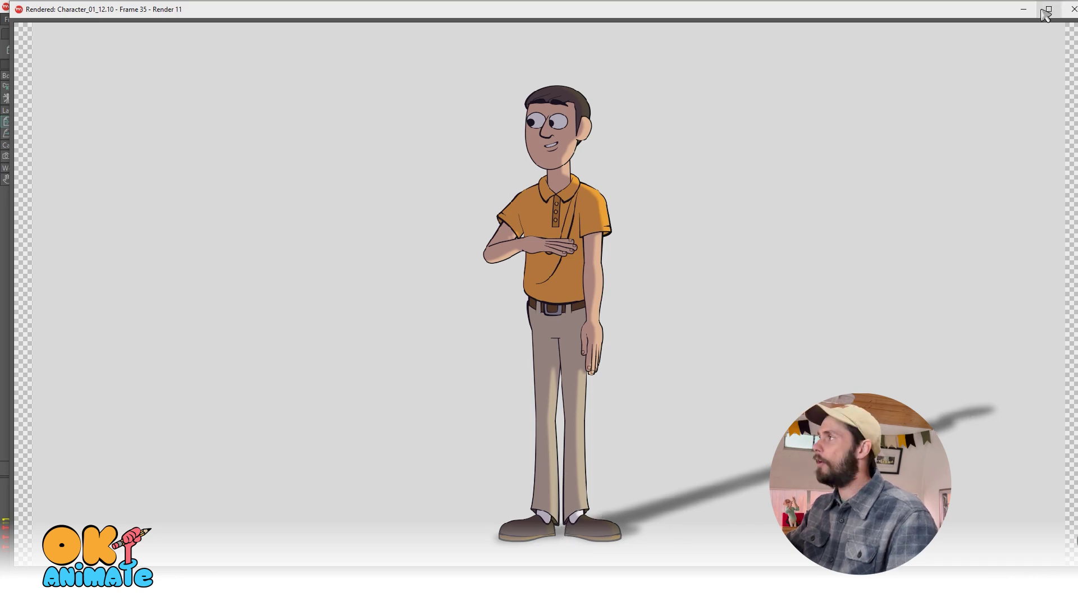
Compare the 0 px blur 3D shadow in a fresh render of frame 35
click(1072, 9)
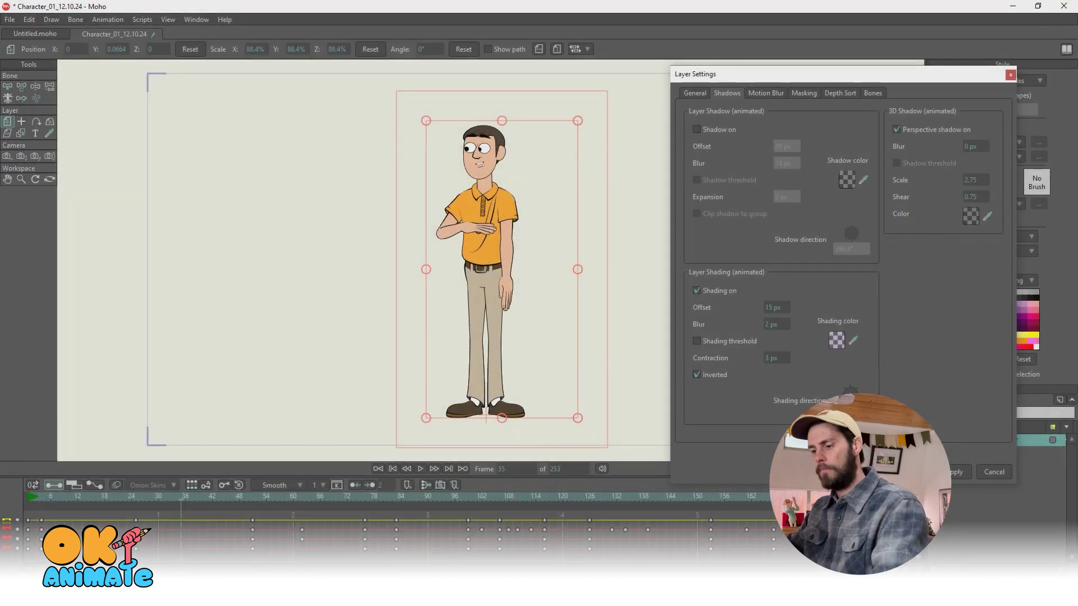
key(ctrl+r)
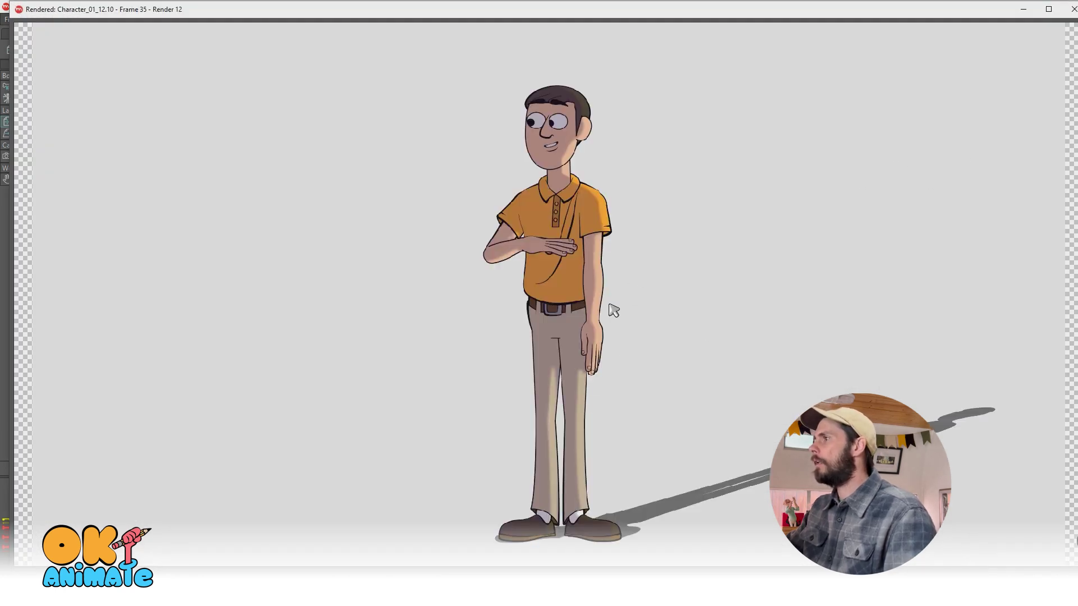
click(1072, 11)
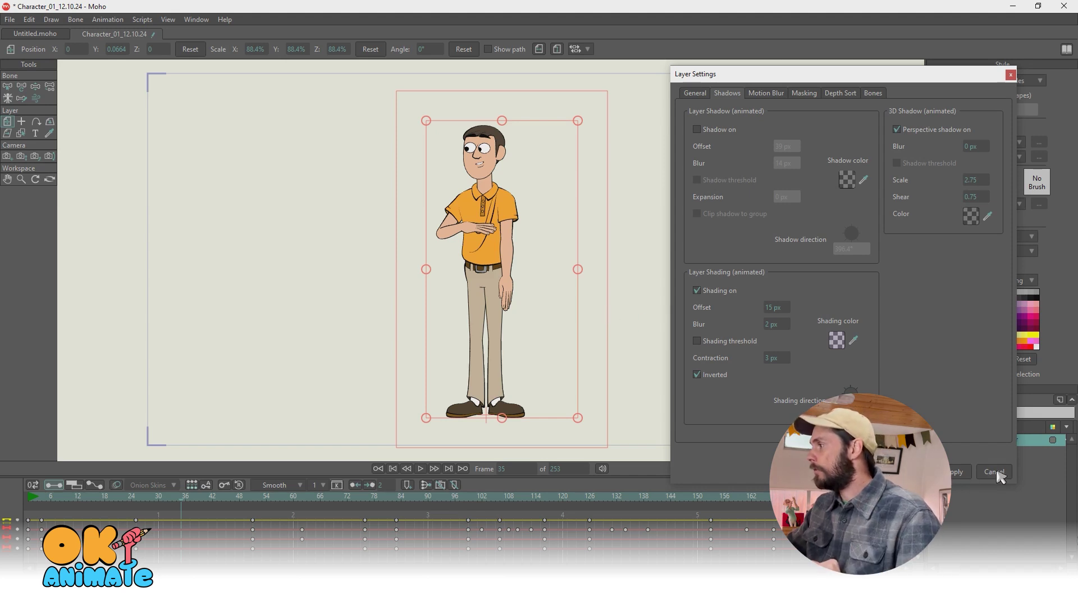
Move the character layer's origin between the feet and render the frame to check the shadow
click(918, 471)
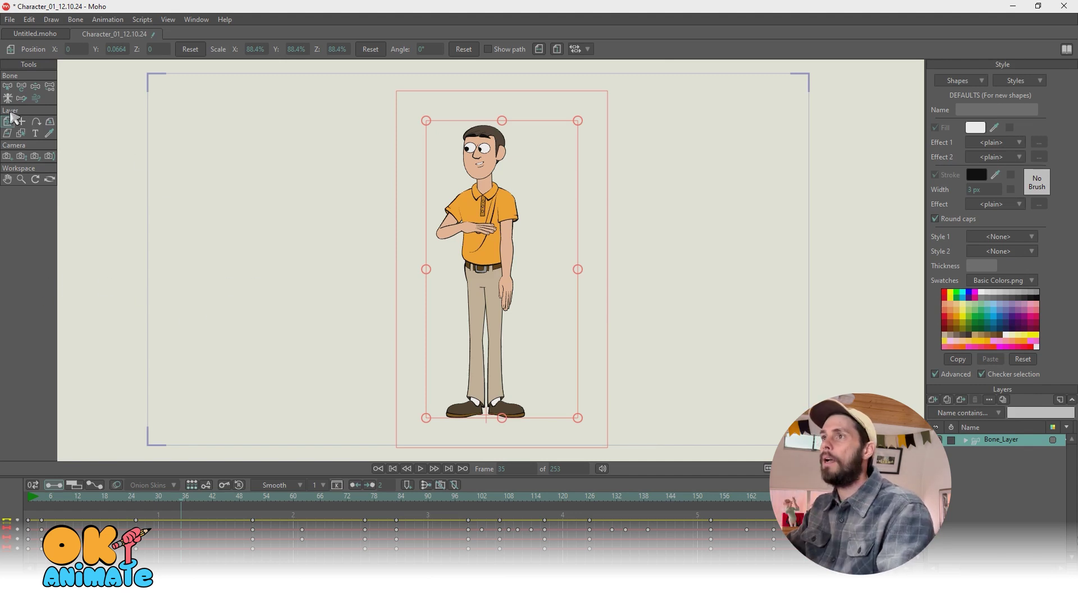
scroll(413, 243, up, 2)
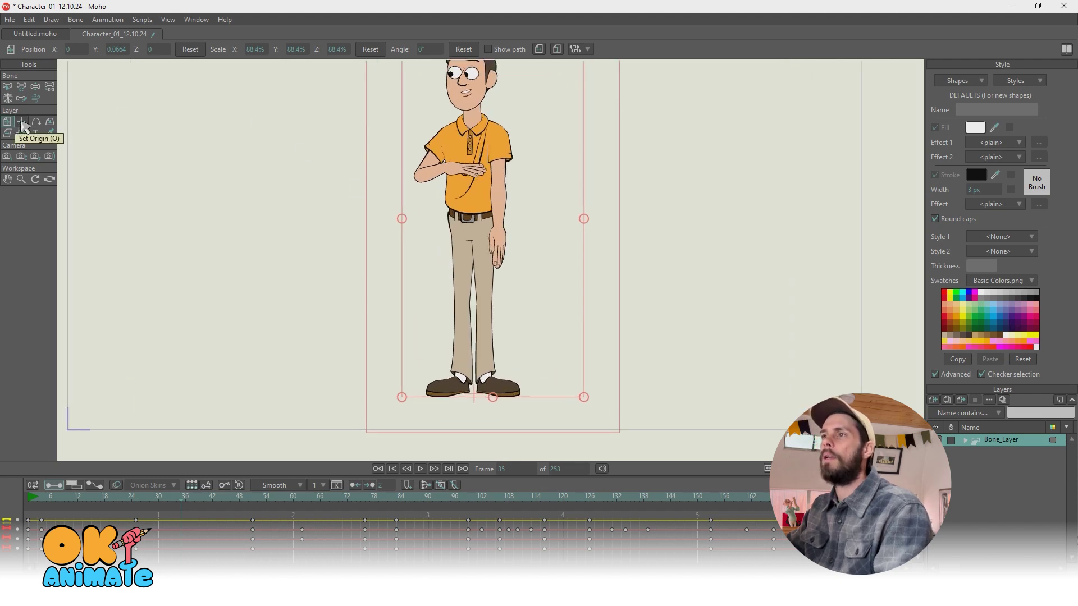
click(21, 121)
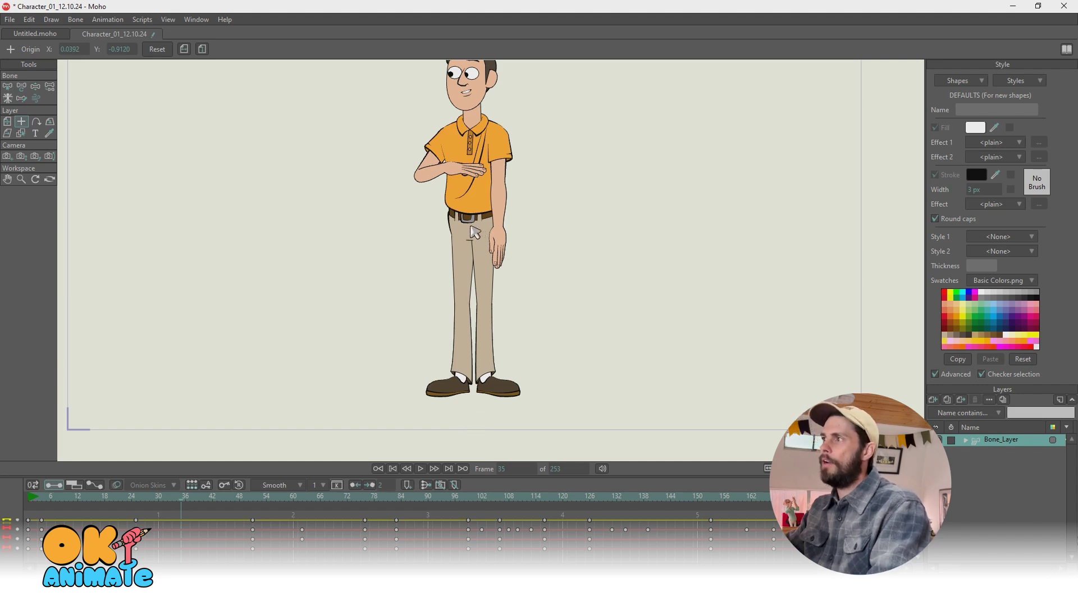
key(m)
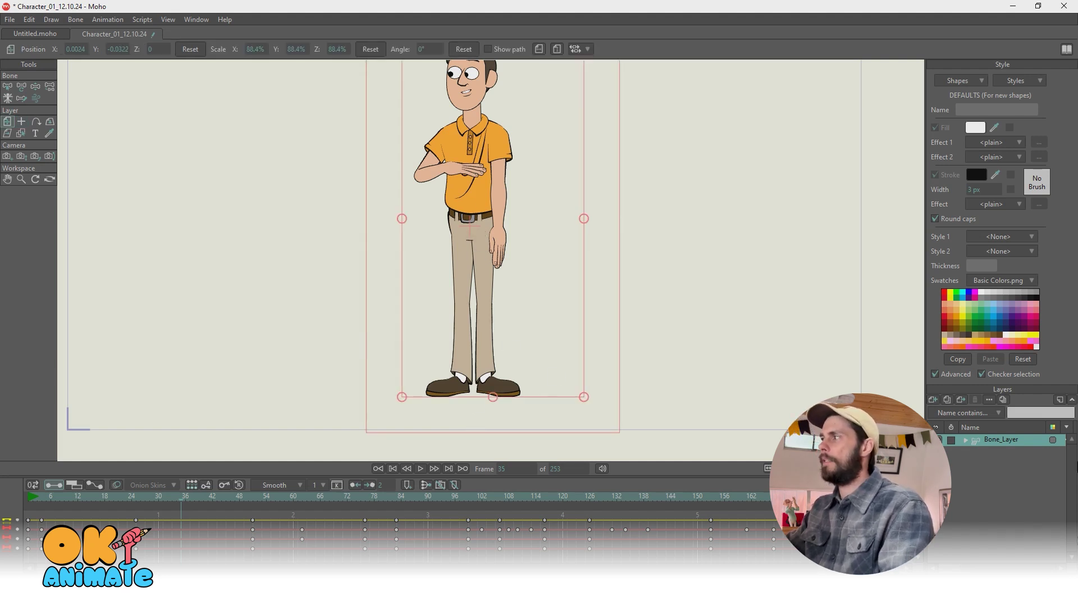
key(ctrl+r)
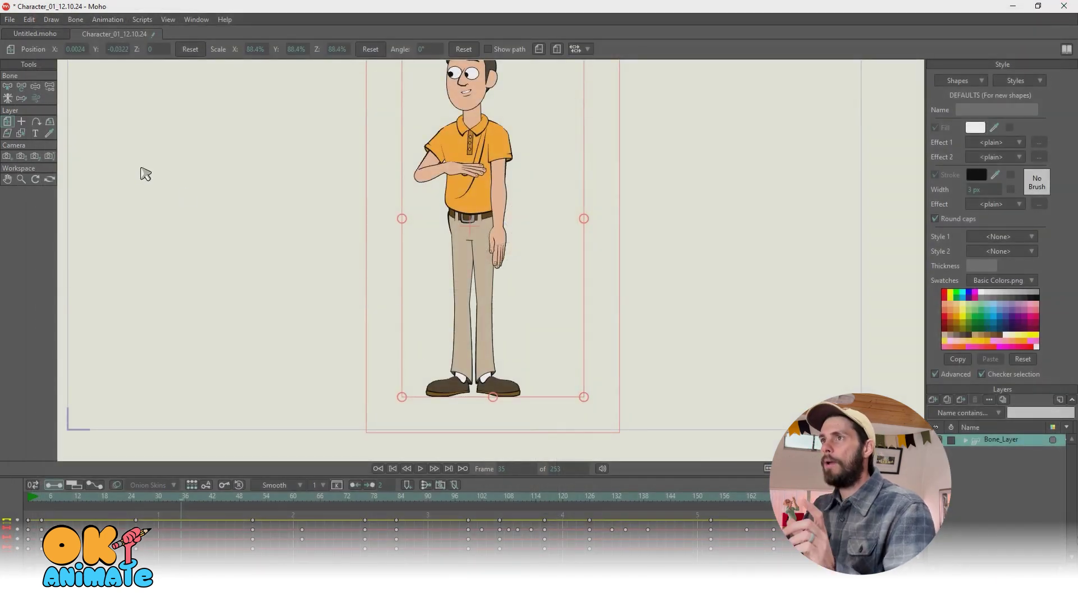
Readjust the origin and re-render to confirm the shadow starts at the shoes
click(22, 121)
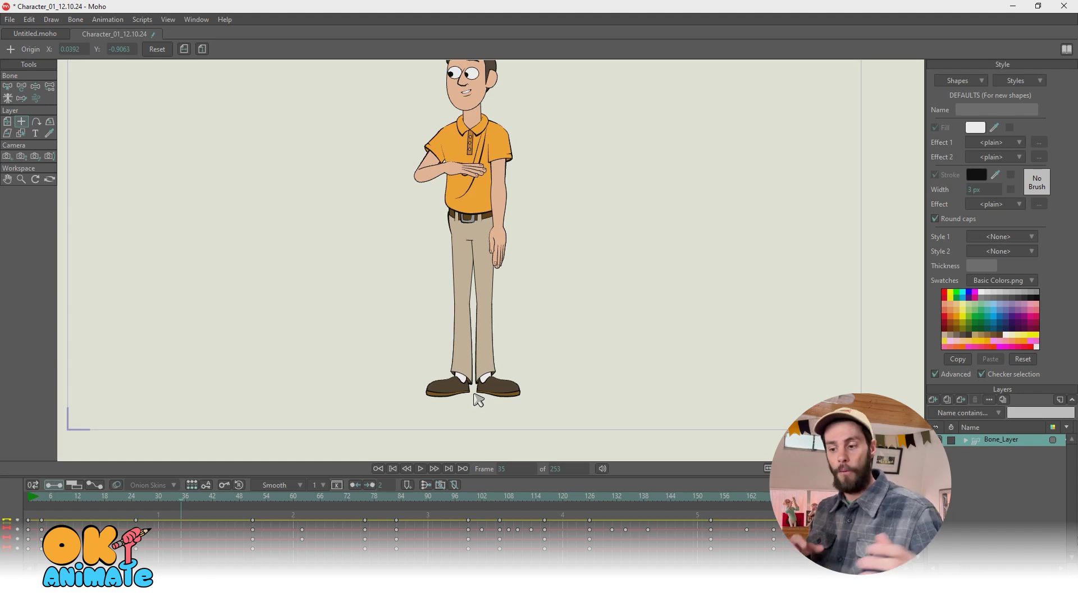
key(ctrl+r)
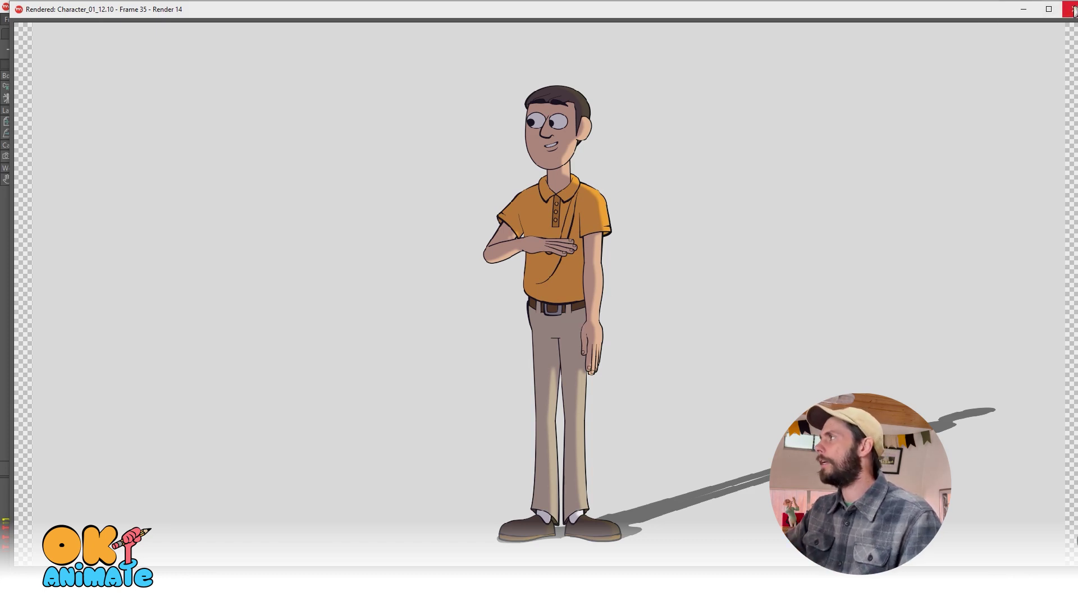
click(1072, 10)
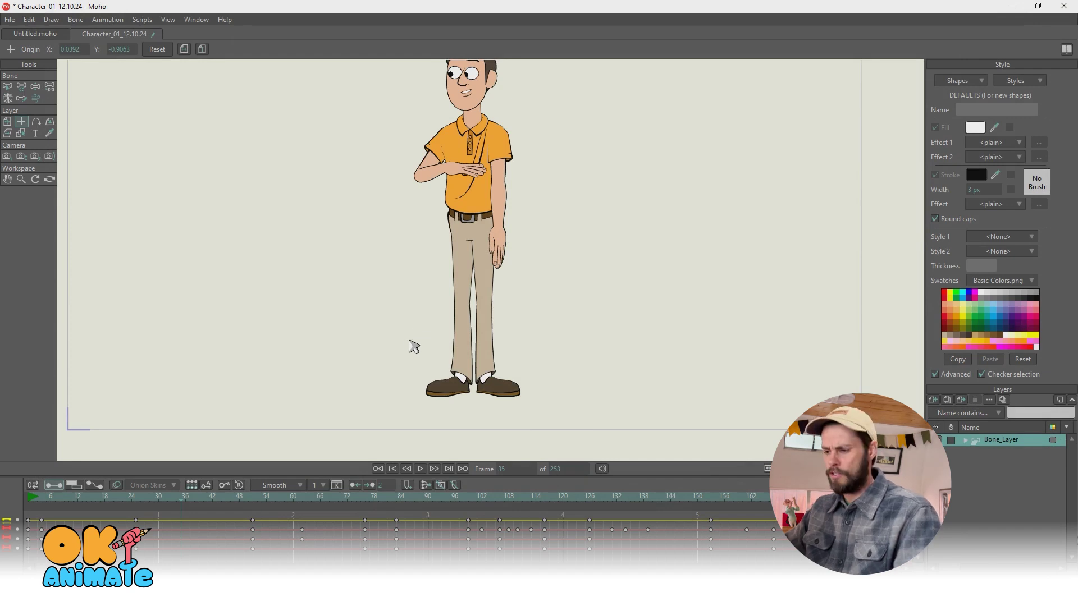
Fit the camera frame in view and play the animation through to frame 114
key(Home)
drag(407, 323, 415, 321)
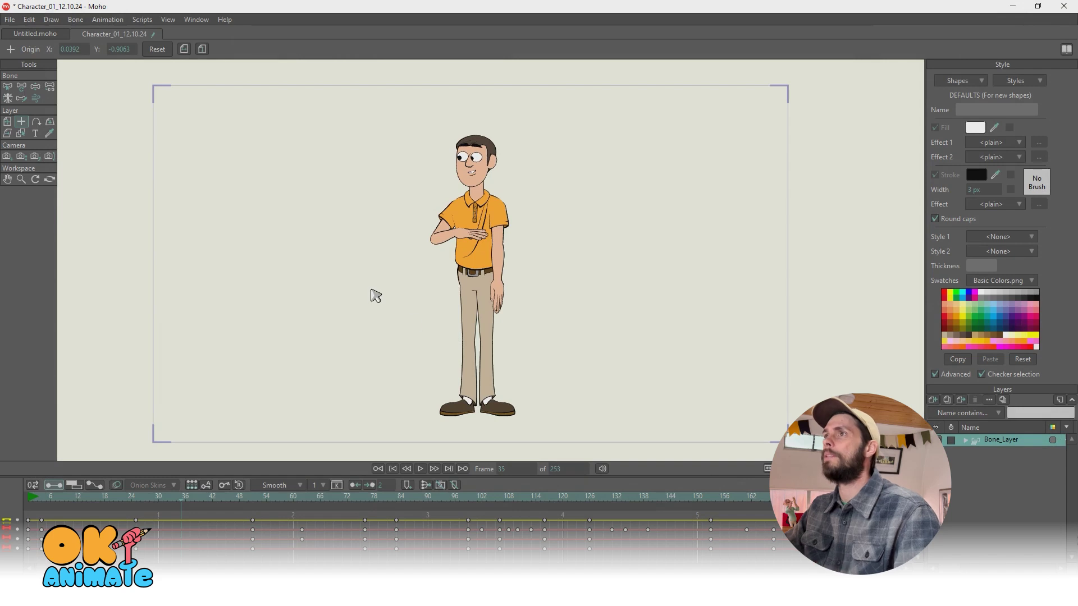
key(space)
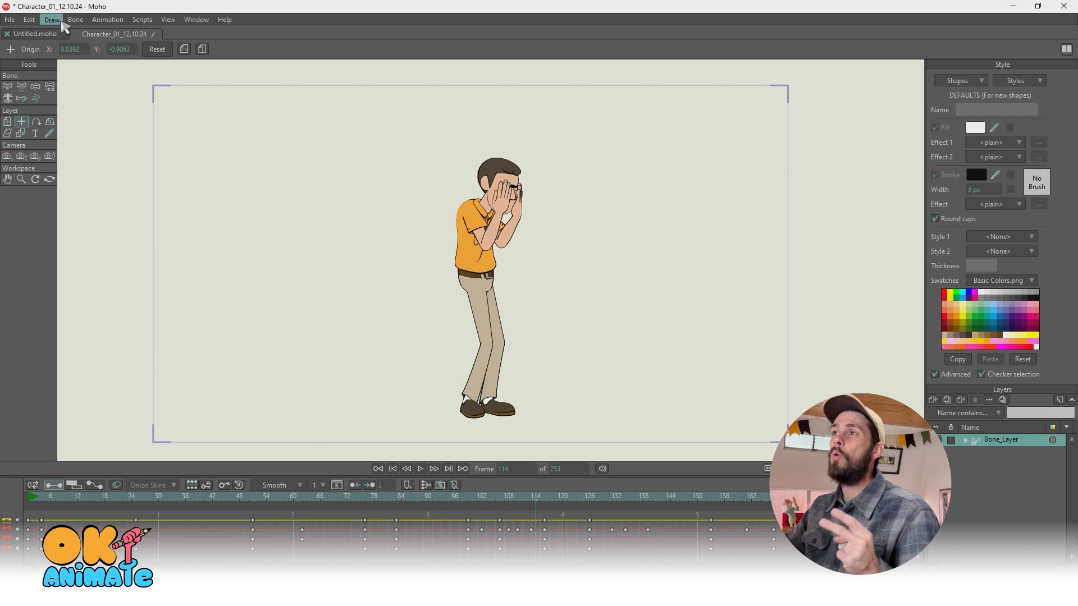
click(10, 19)
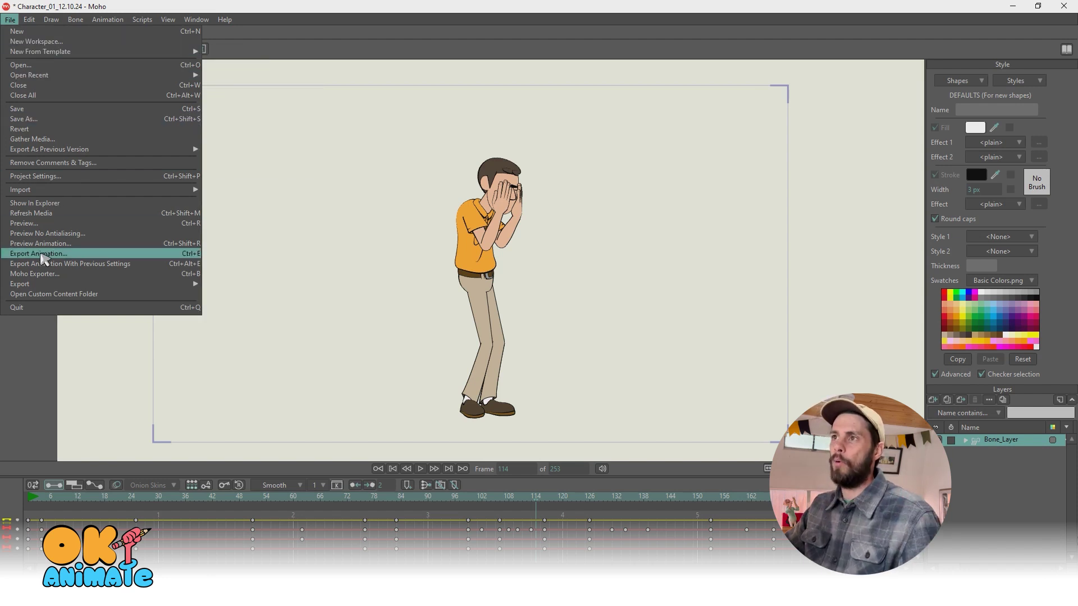
Export the animation as Character_01_12.10.mov with the MOV (PNG alpha-PCM) preset
click(44, 259)
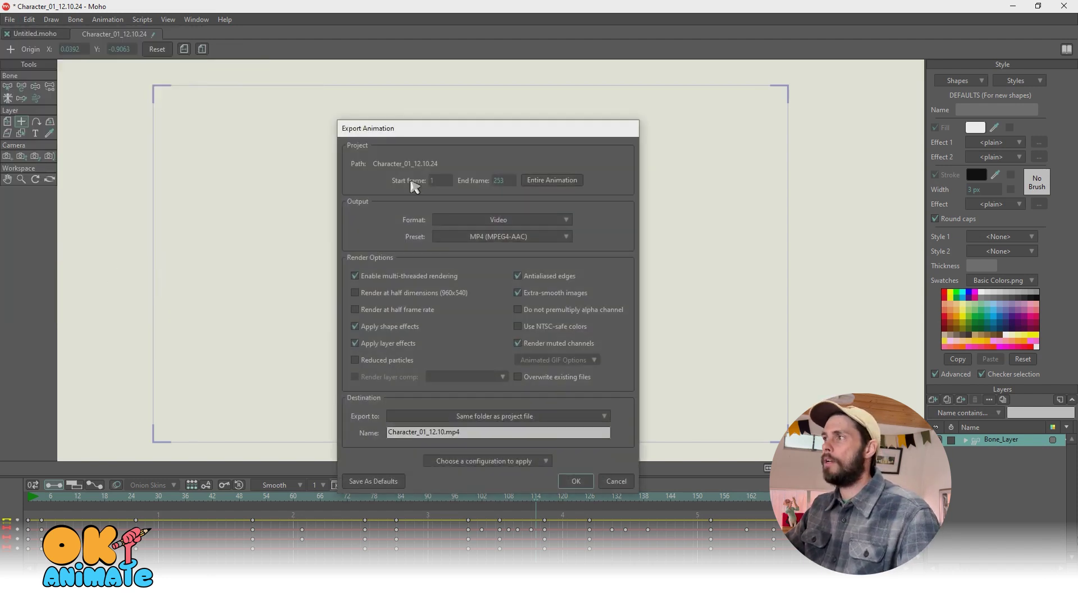
drag(437, 134, 450, 86)
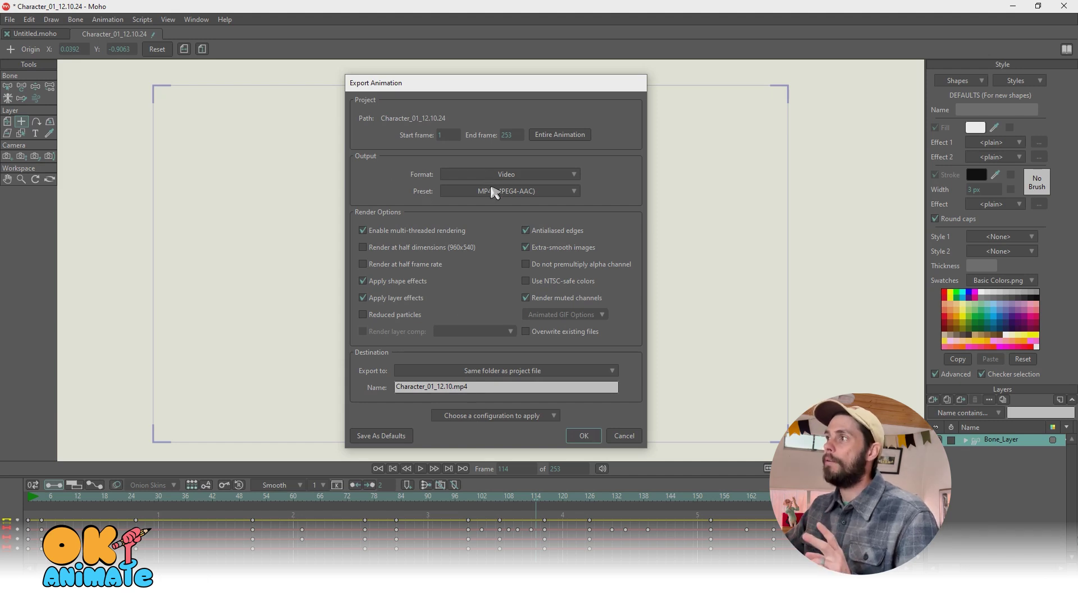
click(493, 192)
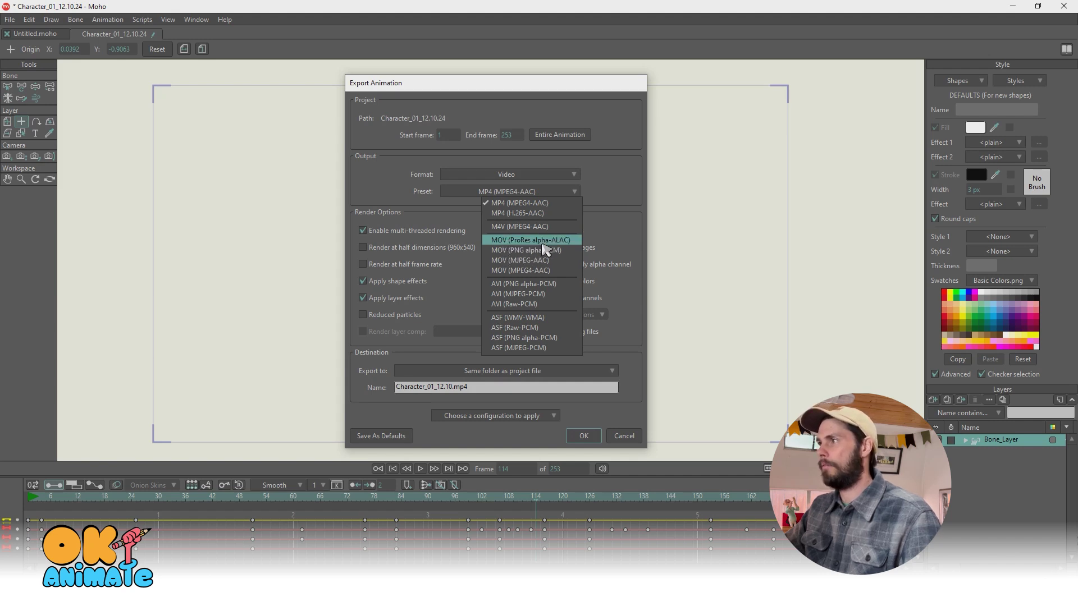
click(527, 256)
key(Return)
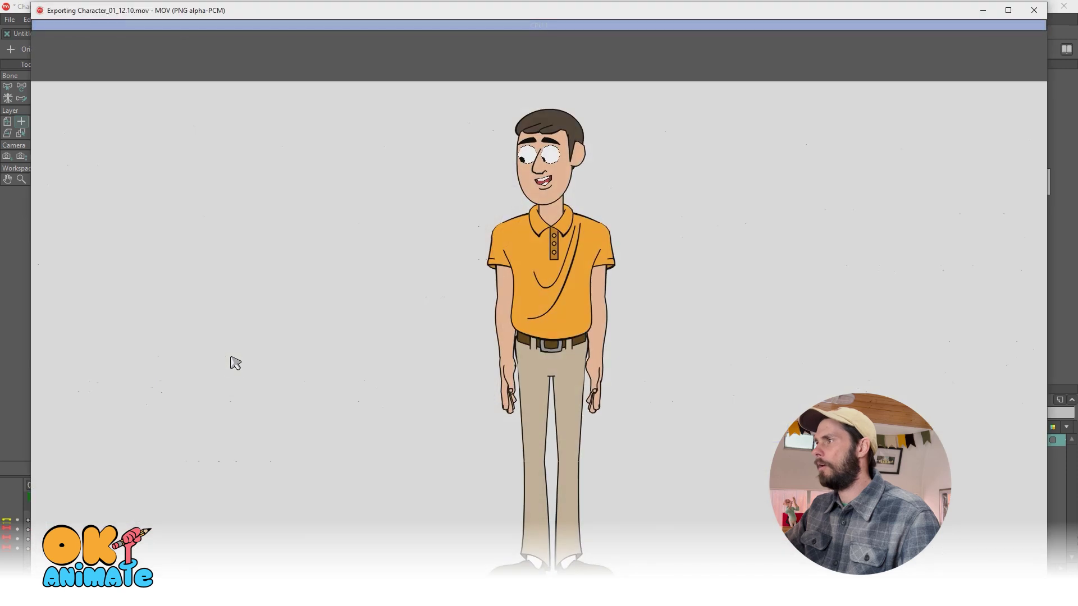